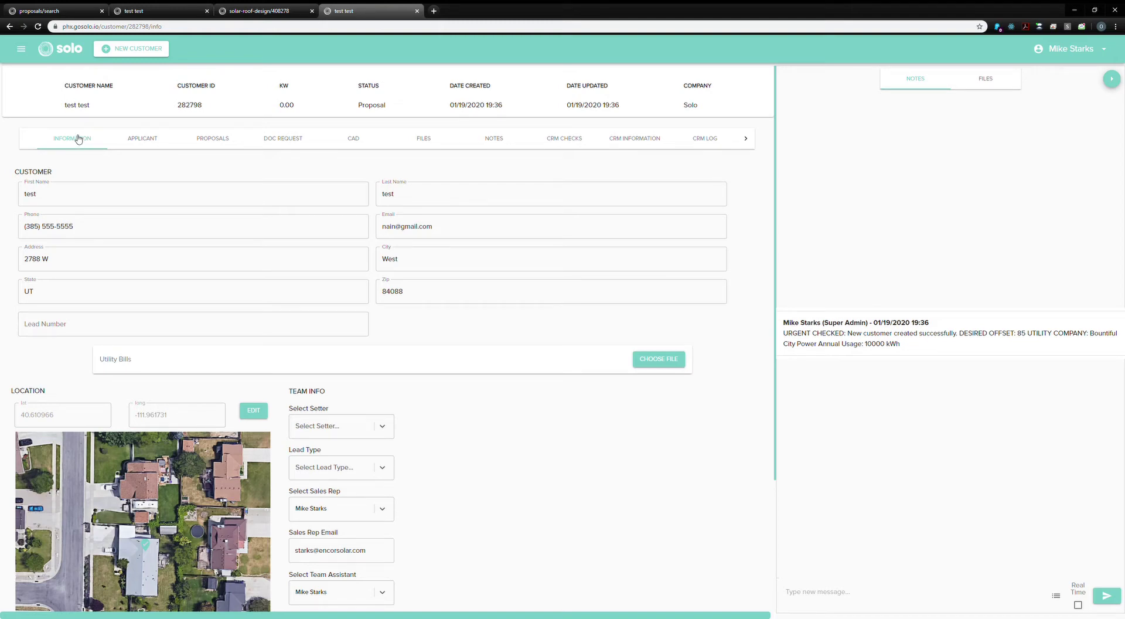
Review the customer's contact, location, team and utility details on the customer information page
scroll(504, 182, "down", 1)
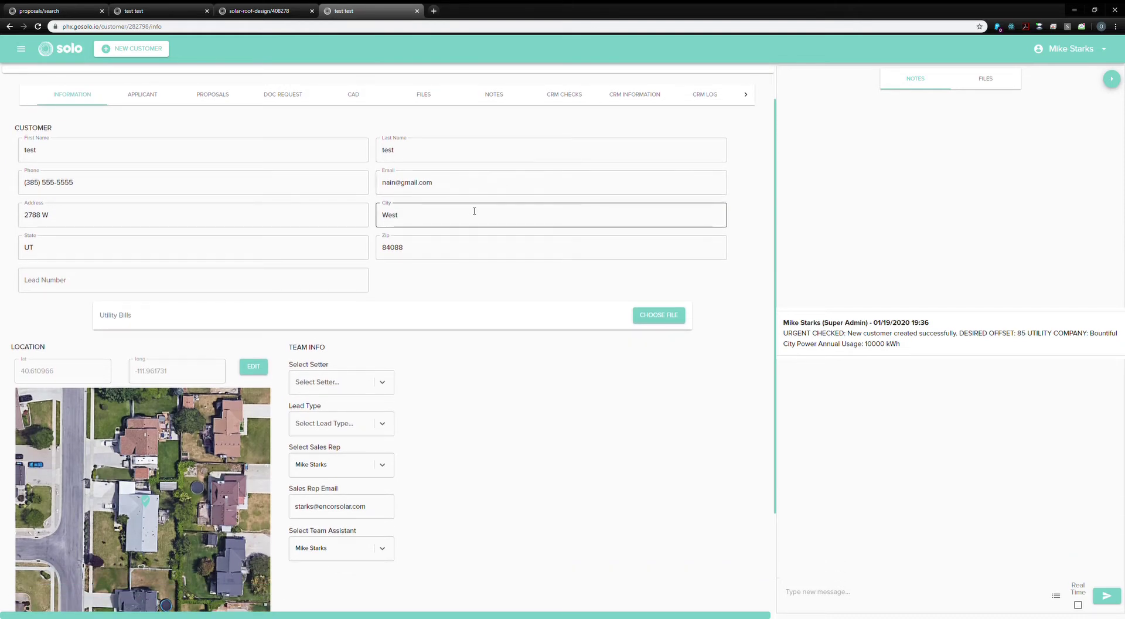
scroll(475, 211, "down", 3)
scroll(468, 211, "up", 4)
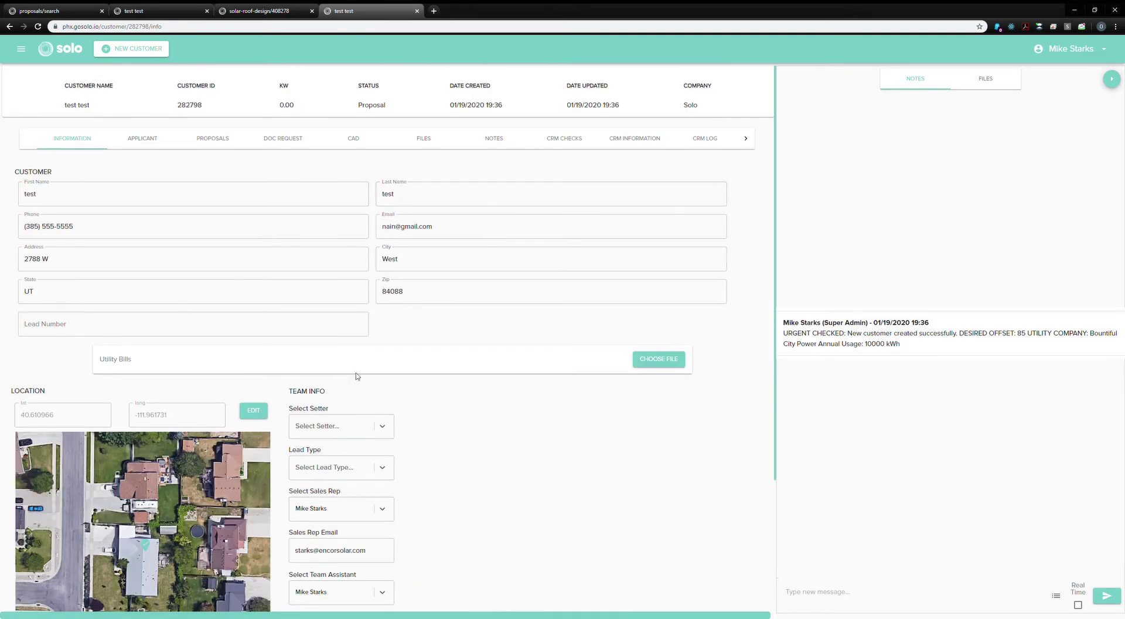
scroll(434, 293, "down", 3)
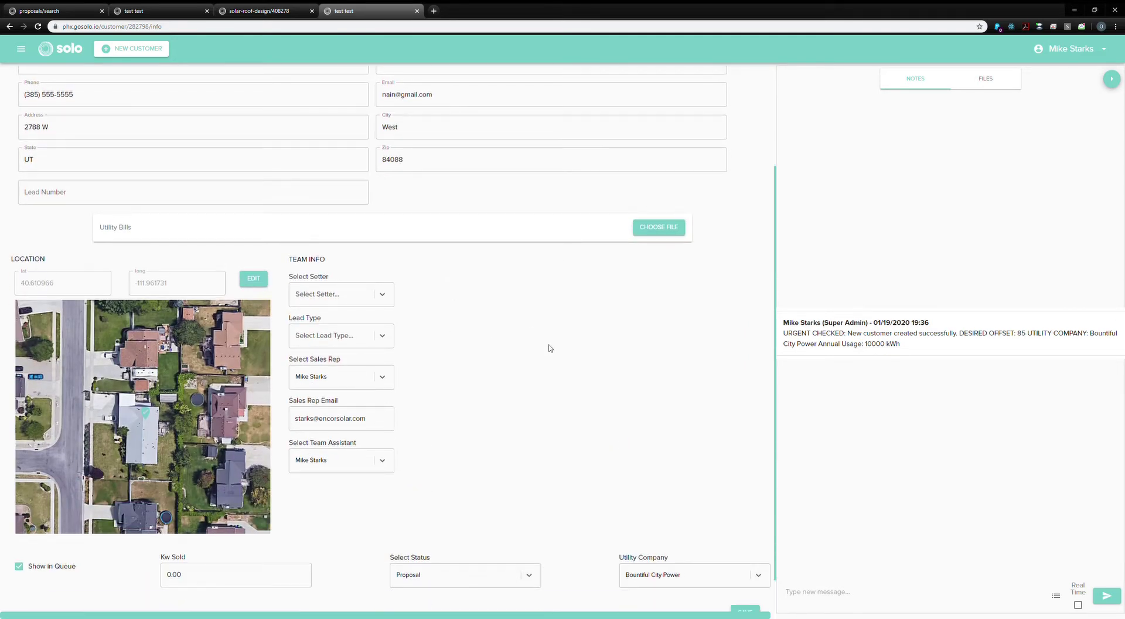
scroll(550, 348, "up", 2)
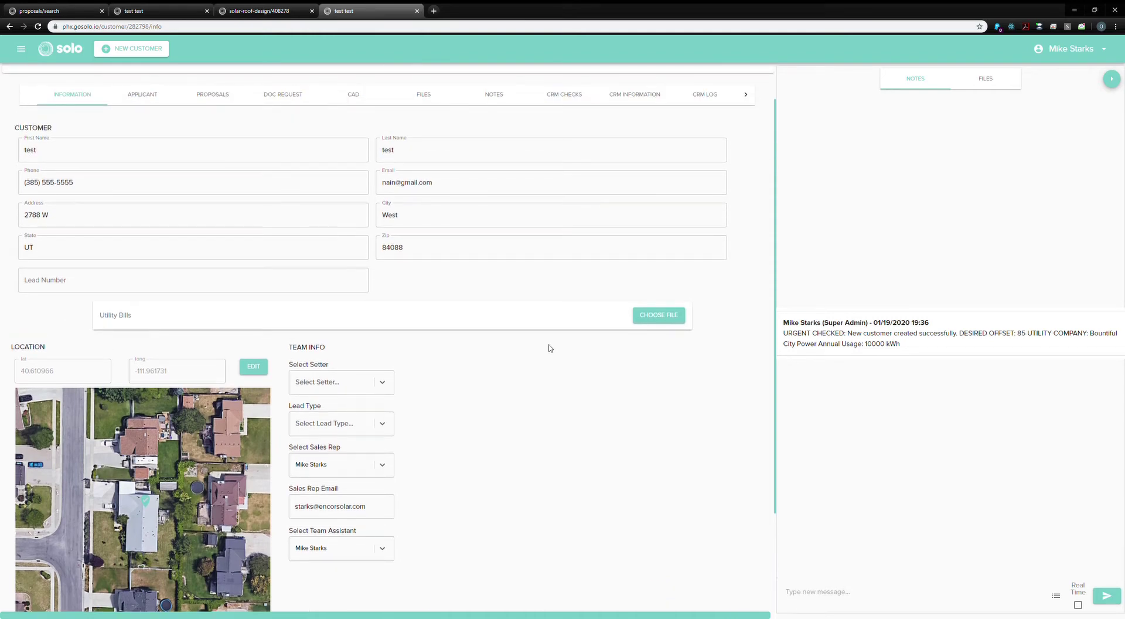
Open the customer's proposals list and start a new proposal
left_click(220, 94)
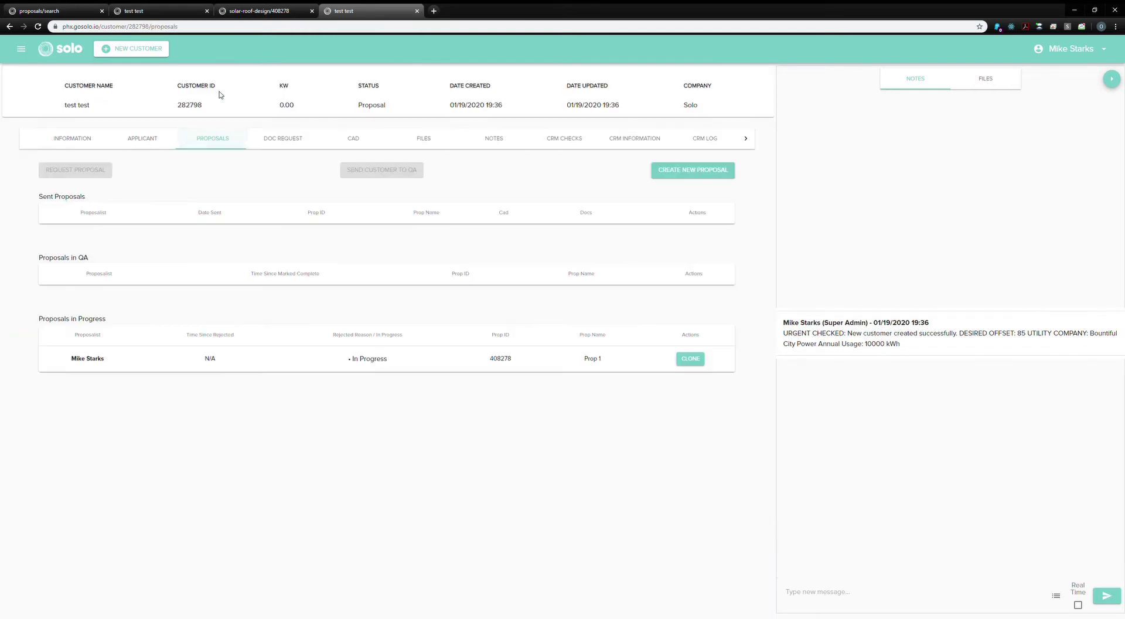
left_click(690, 176)
Examine the existing Prop 1 proposal, including its solar design preview, utility rate plans, monthly usage and bill values, and yearly totals
left_click(154, 8)
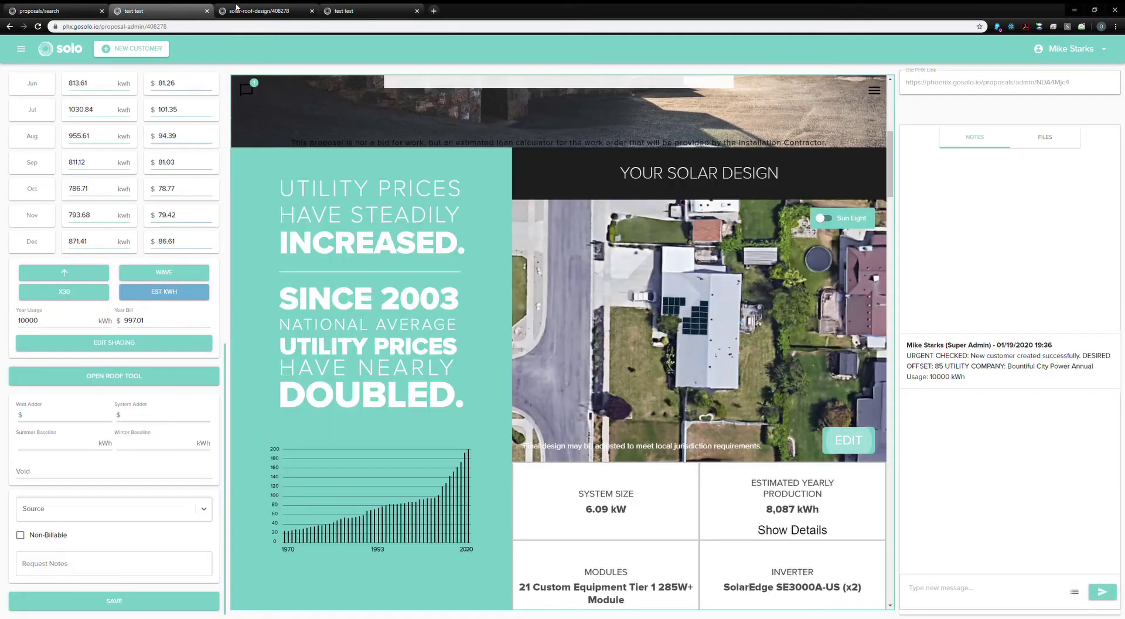
scroll(355, 188, "down", 4)
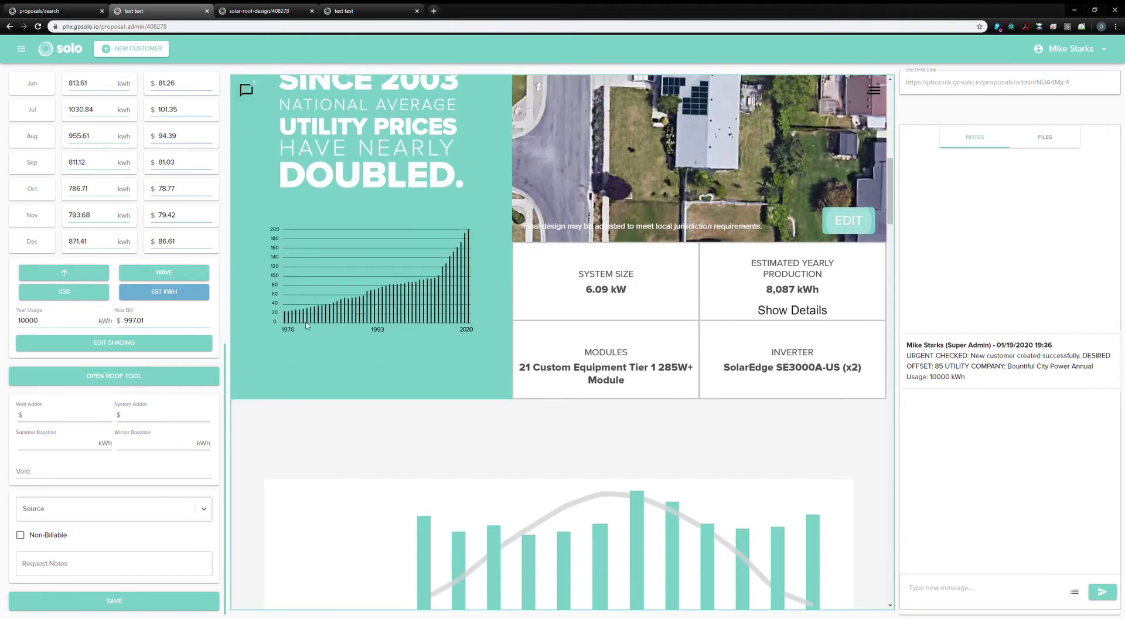
scroll(297, 317, "up", 4)
scroll(157, 205, "up", 10)
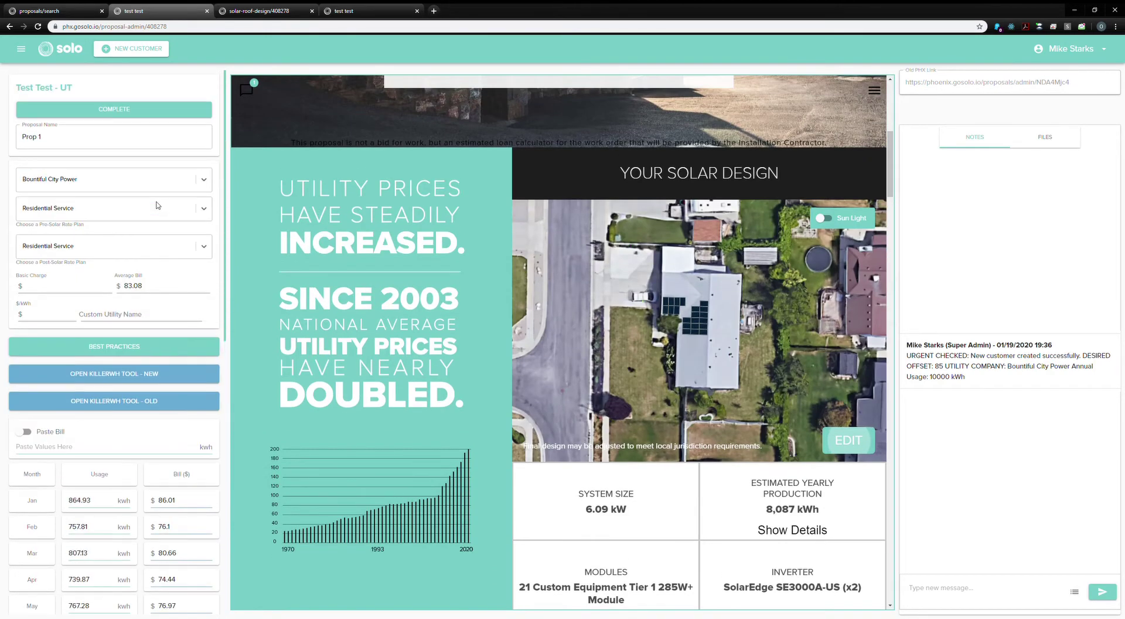
scroll(134, 301, "down", 5)
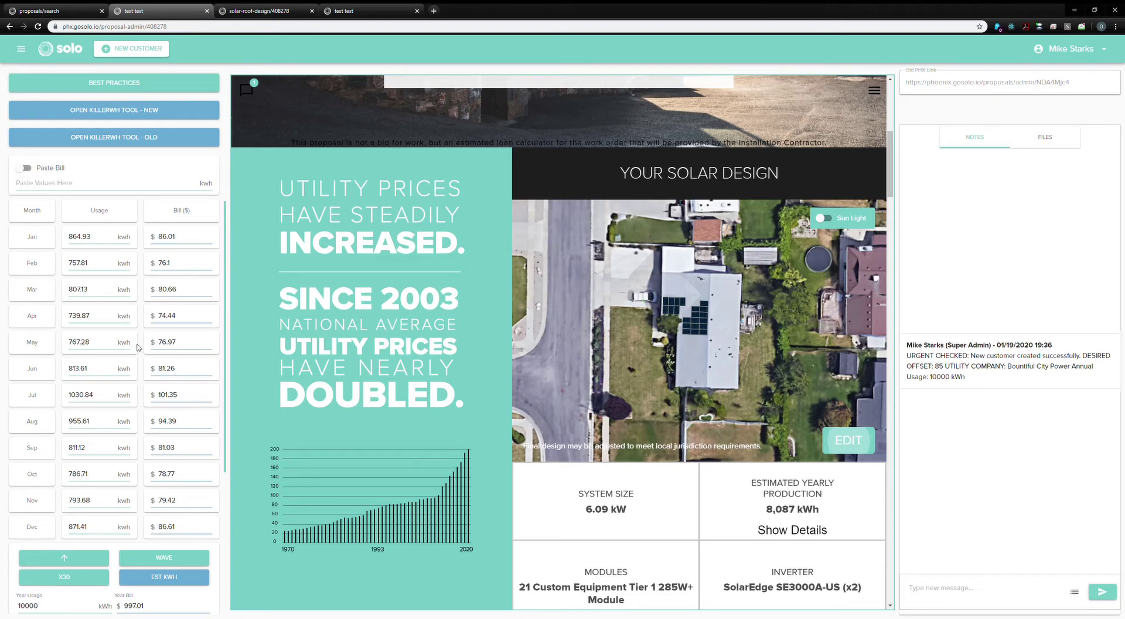
scroll(144, 337, "down", 2)
scroll(144, 337, "down", 4)
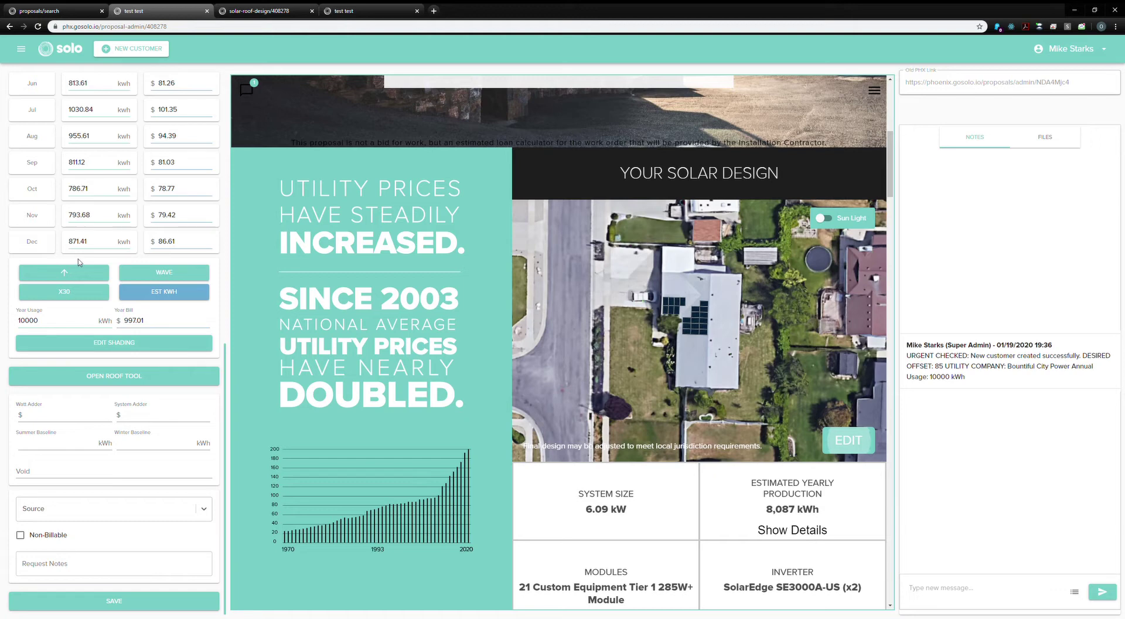
scroll(109, 351, "up", 2)
scroll(113, 341, "down", 1)
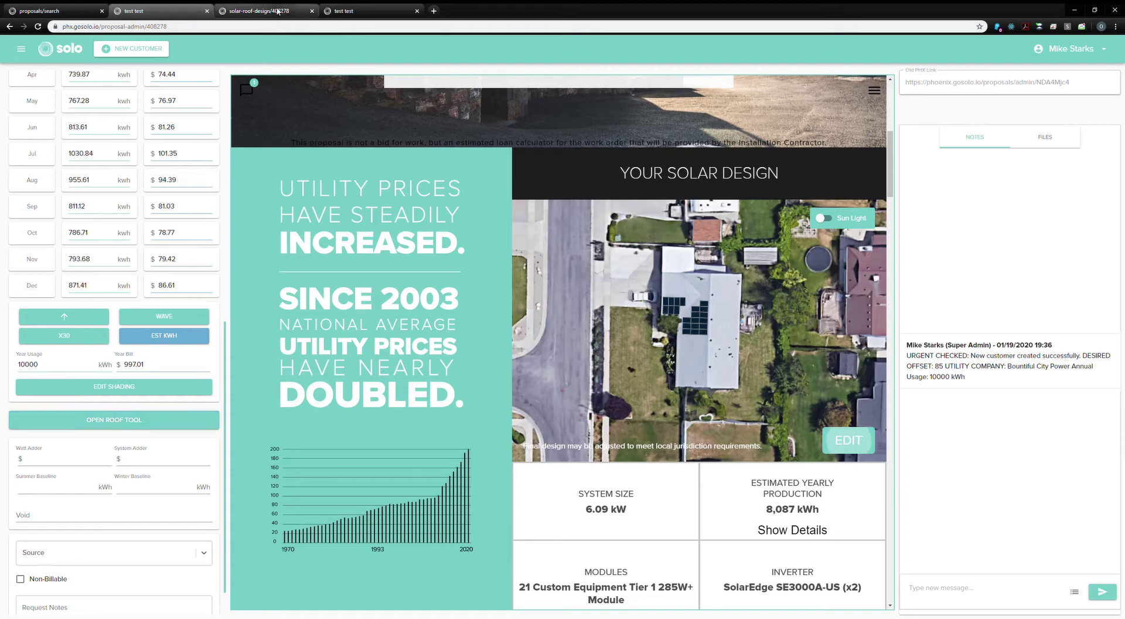
Reload the proposal's solar roof design and choose to overwrite the saved design
left_click(251, 12)
left_click(39, 27)
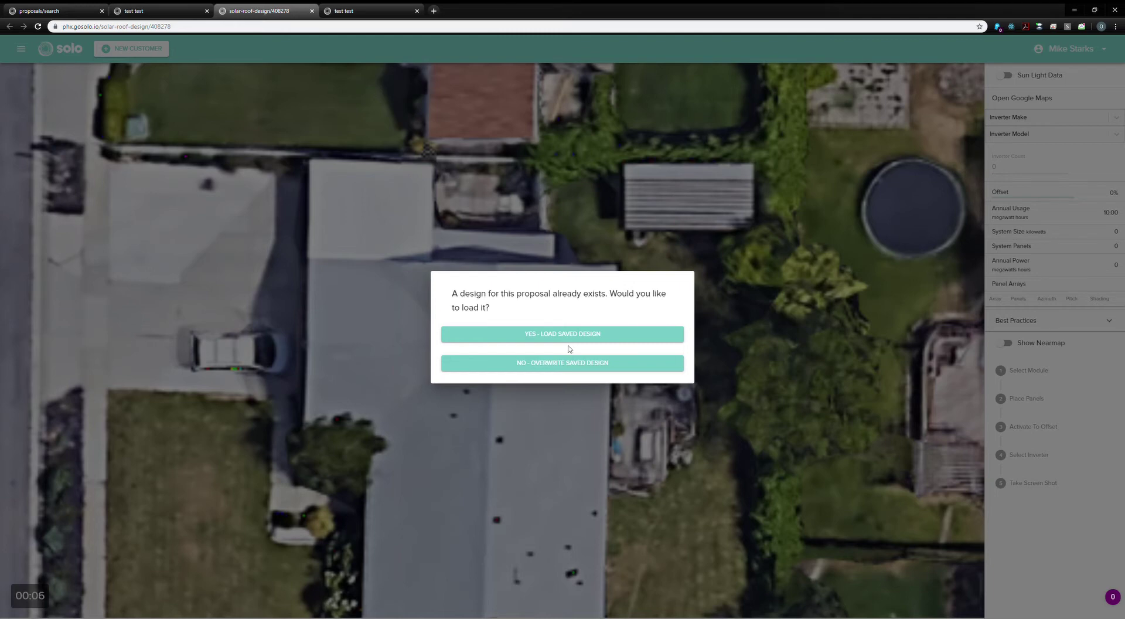
left_click(614, 366)
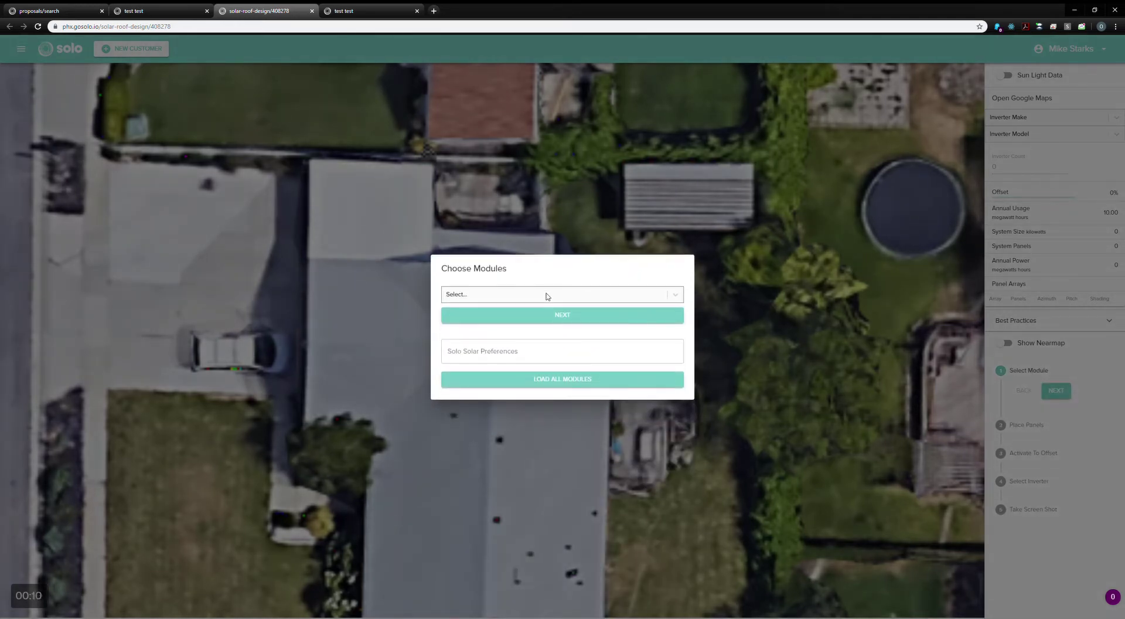
Choose Custom Equipment Tier 1 285W+ Module as the design's module and continue to panel placement
left_click(546, 296)
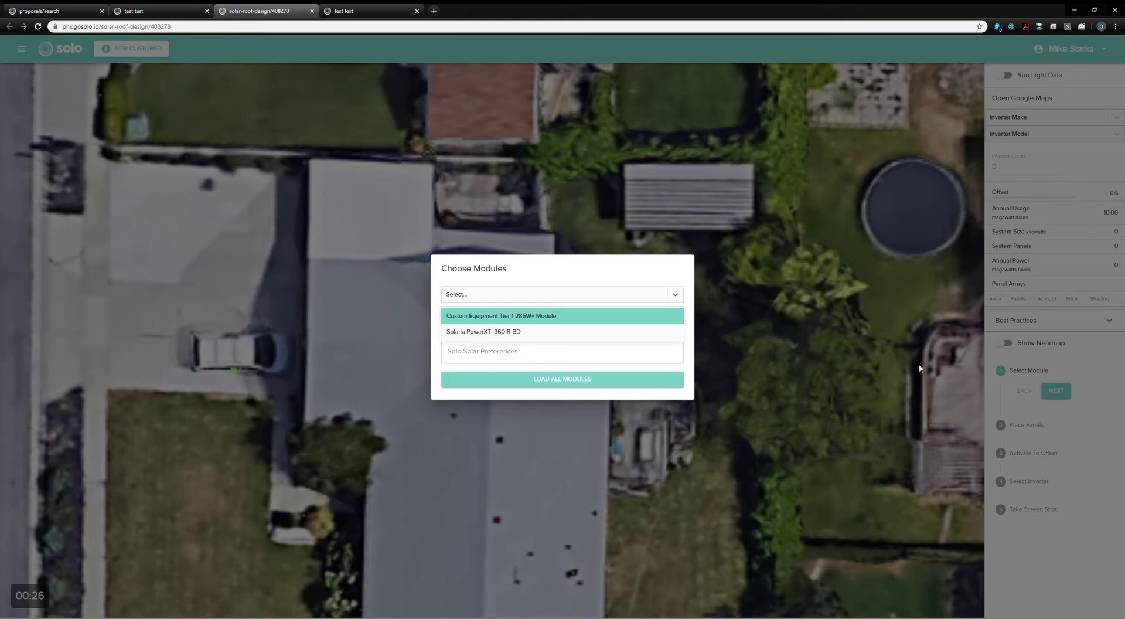
left_click(517, 290)
left_click(480, 351)
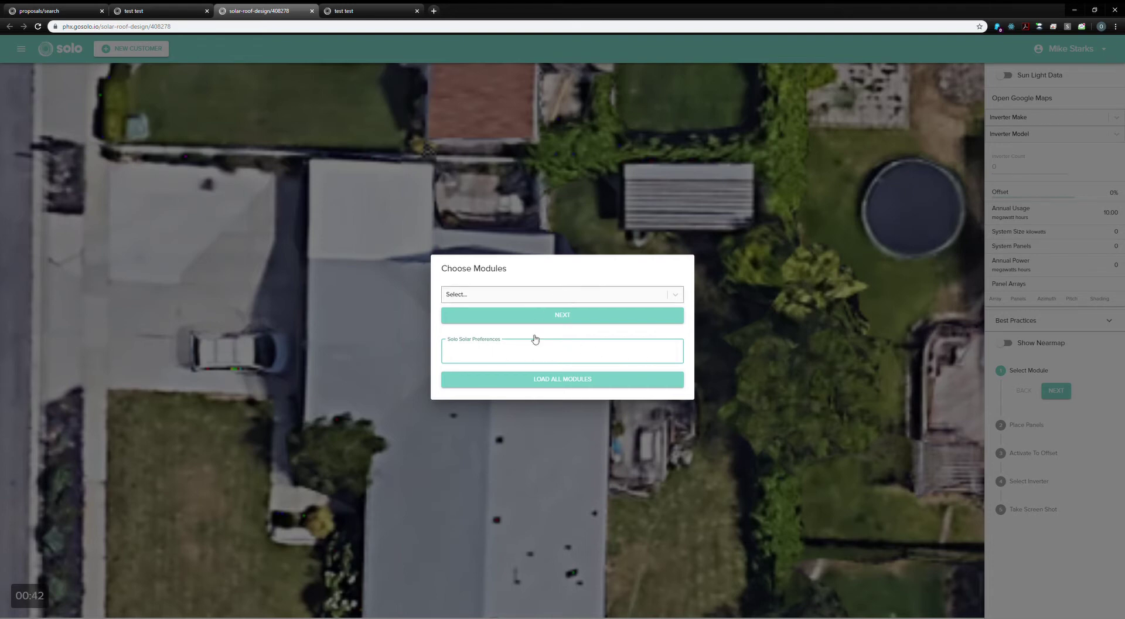
left_click(557, 295)
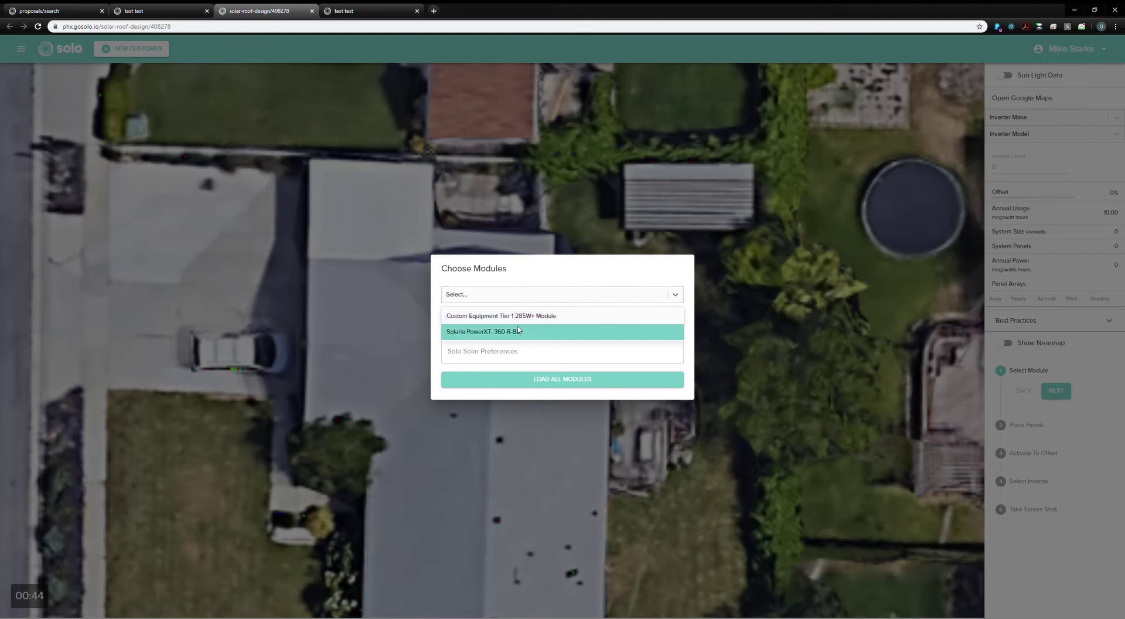
left_click(545, 320)
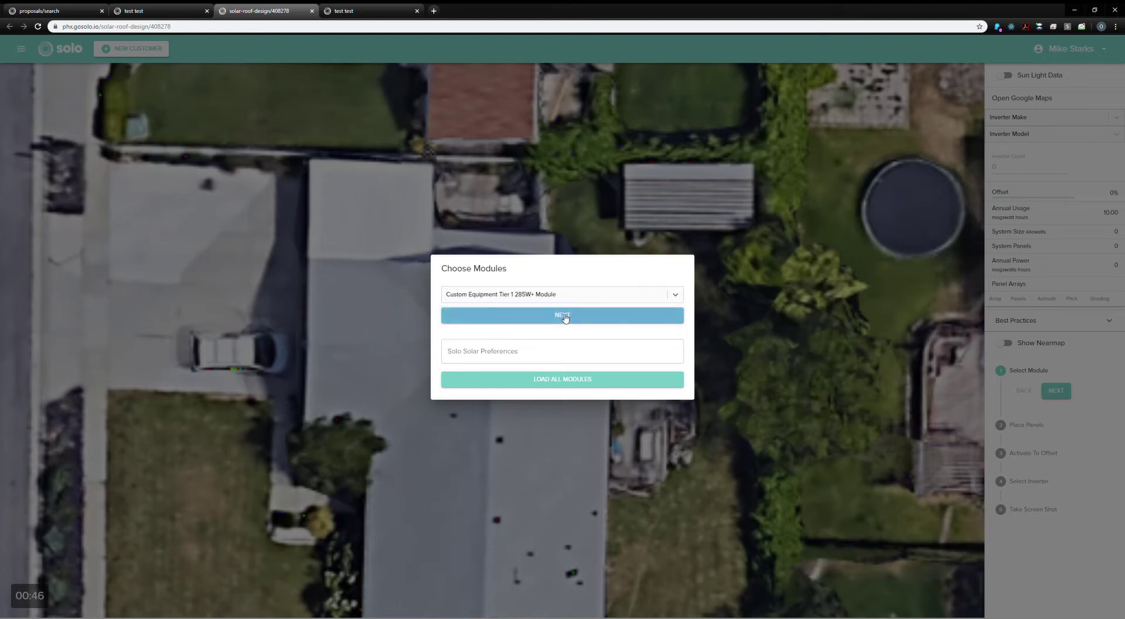
left_click(563, 316)
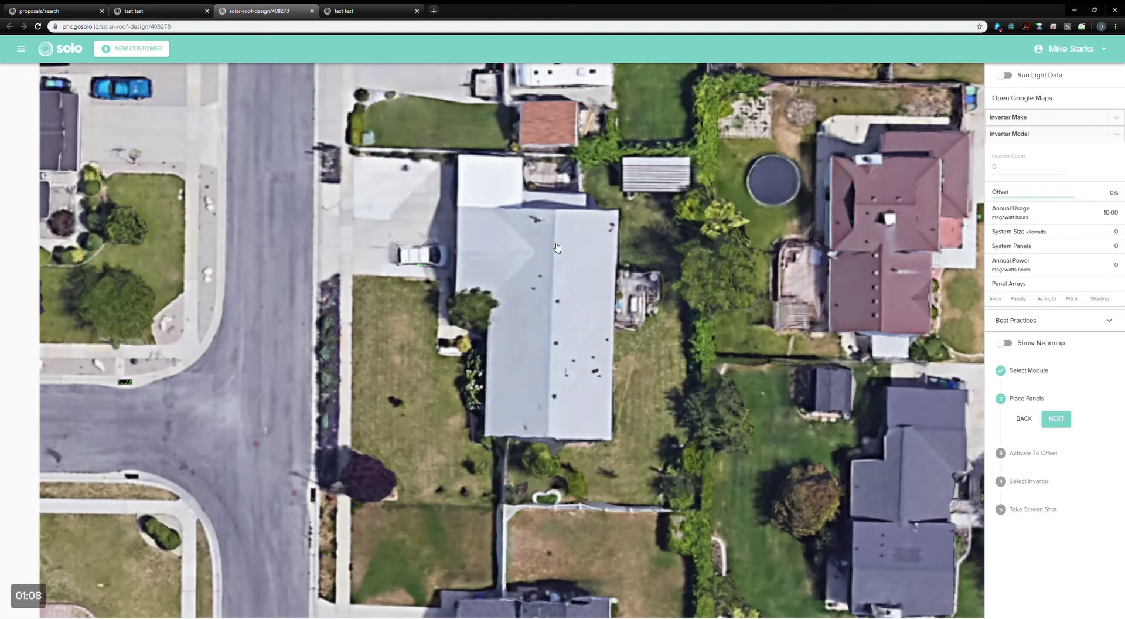
Compare the house's roof with its Nearmap imagery, and return to the default satellite imagery
scroll(557, 247, "down", 3)
left_click_drag(630, 199, 613, 273)
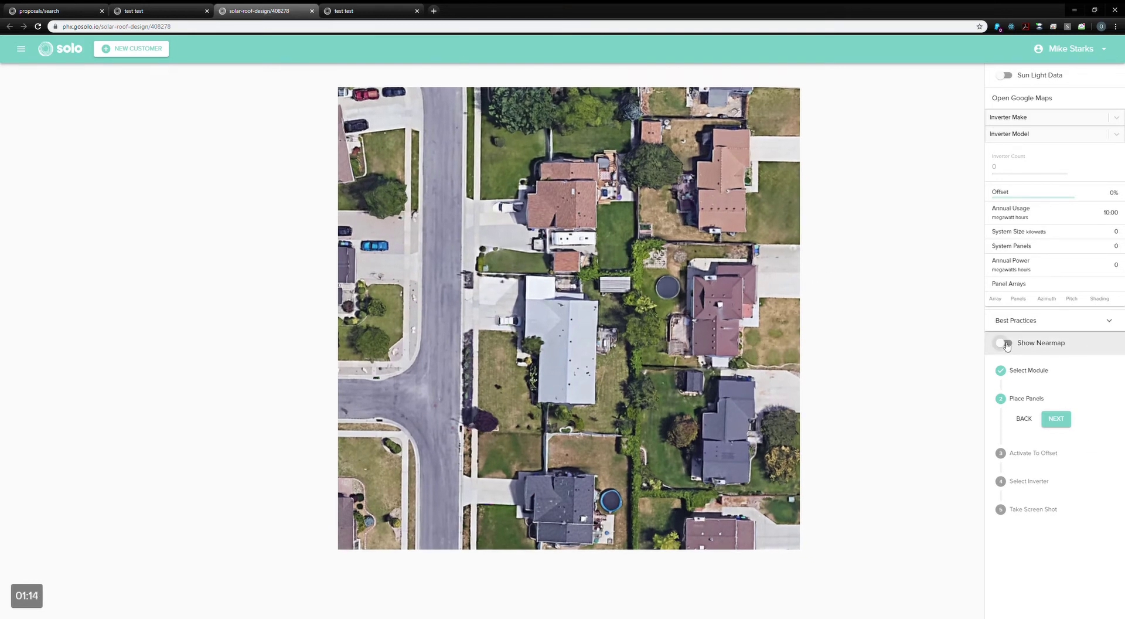
left_click(1005, 344)
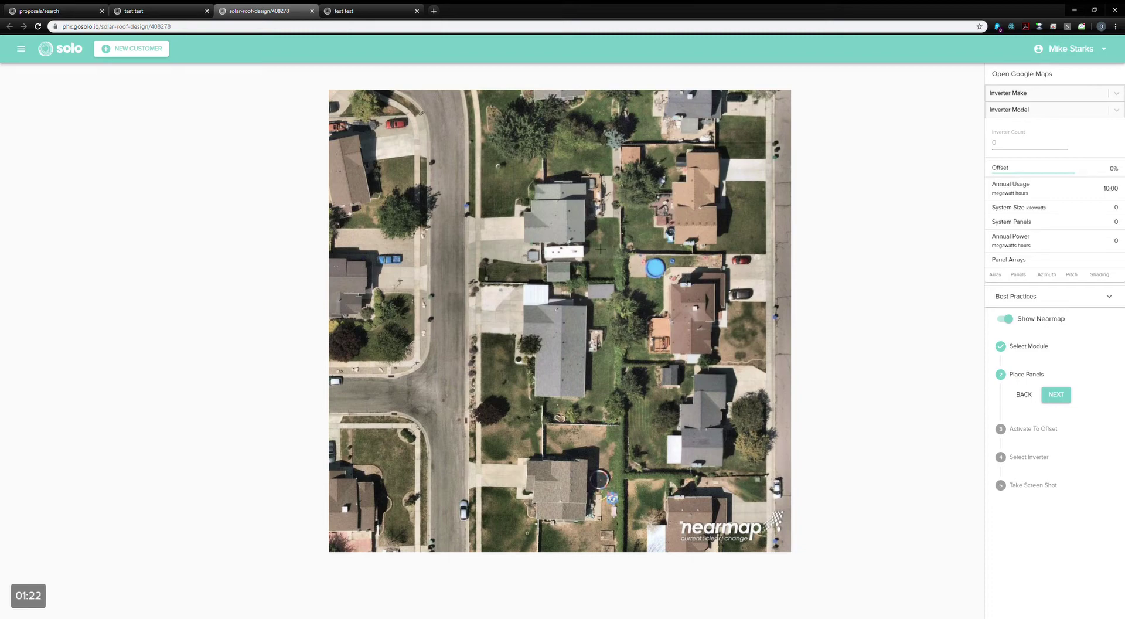
scroll(566, 381, "up", 3)
scroll(563, 378, "down", 1)
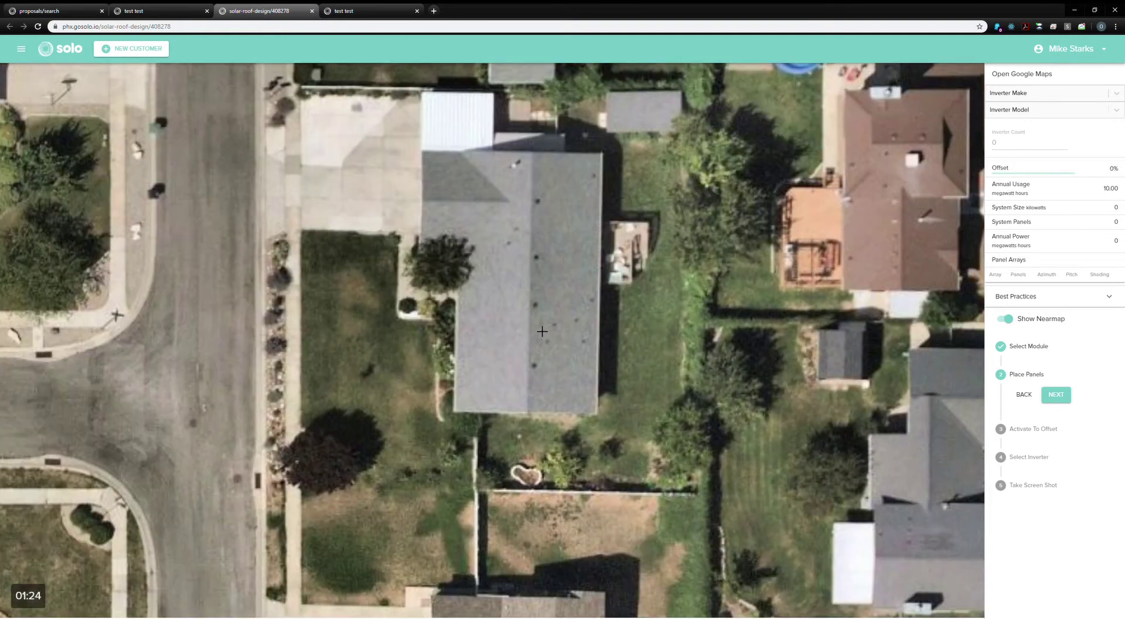
scroll(542, 331, "up", 2)
scroll(711, 439, "down", 1)
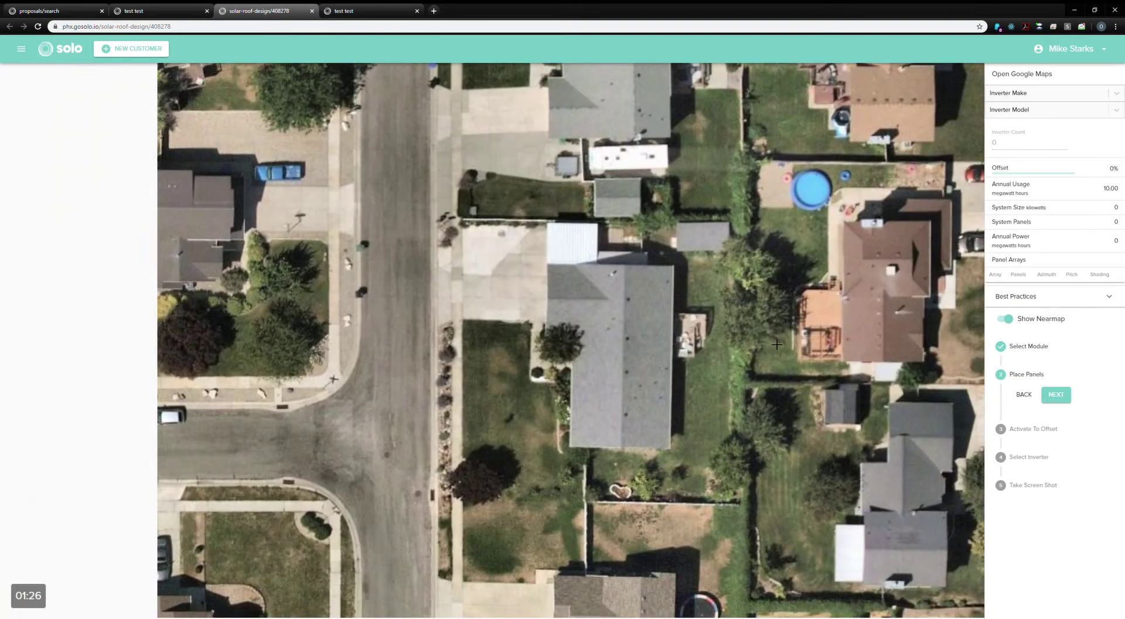
left_click(1010, 322)
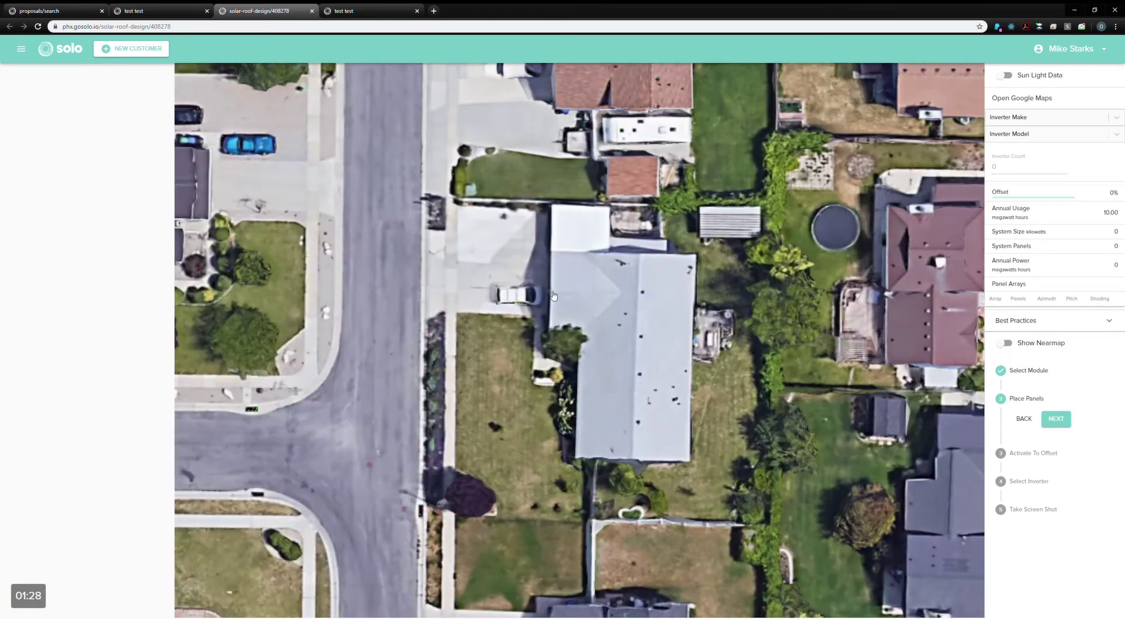
Examine the sun light data overlay on the house's roof, and turn the overlay off again
scroll(788, 371, "down", 2)
scroll(791, 374, "up", 1)
scroll(791, 374, "up", 1)
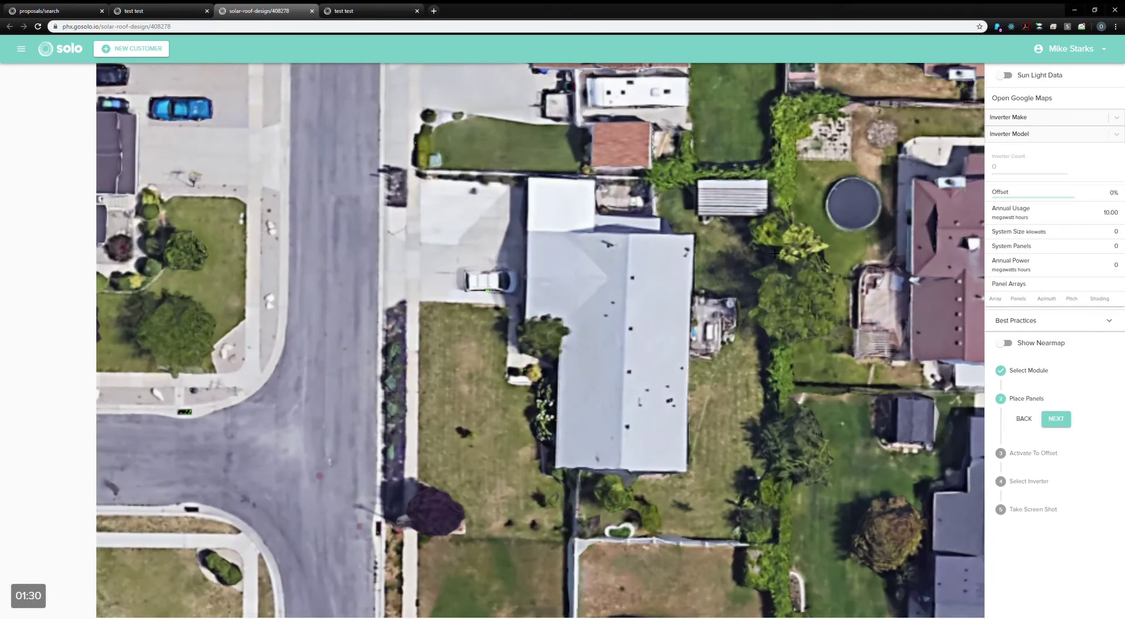
scroll(839, 337, "down", 2)
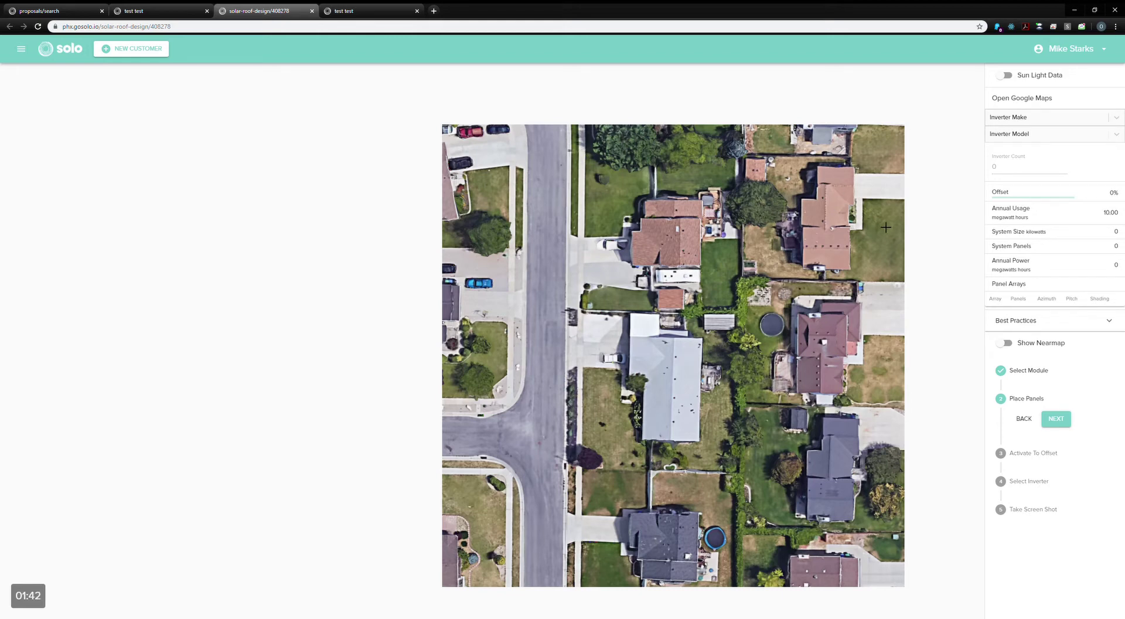
left_click(1004, 75)
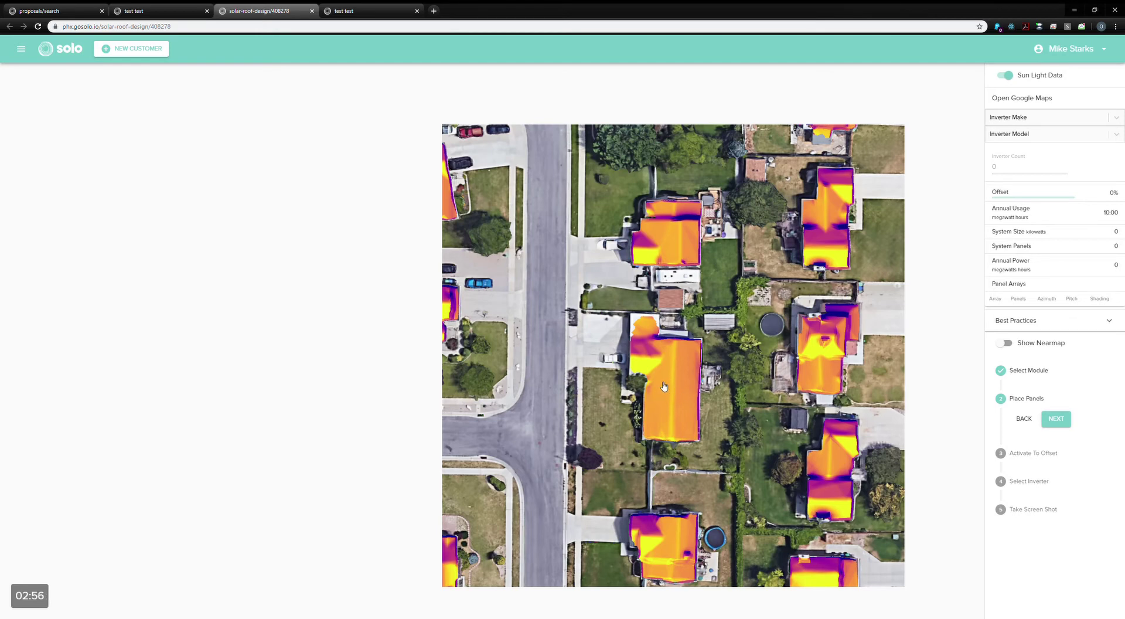
left_click(1006, 75)
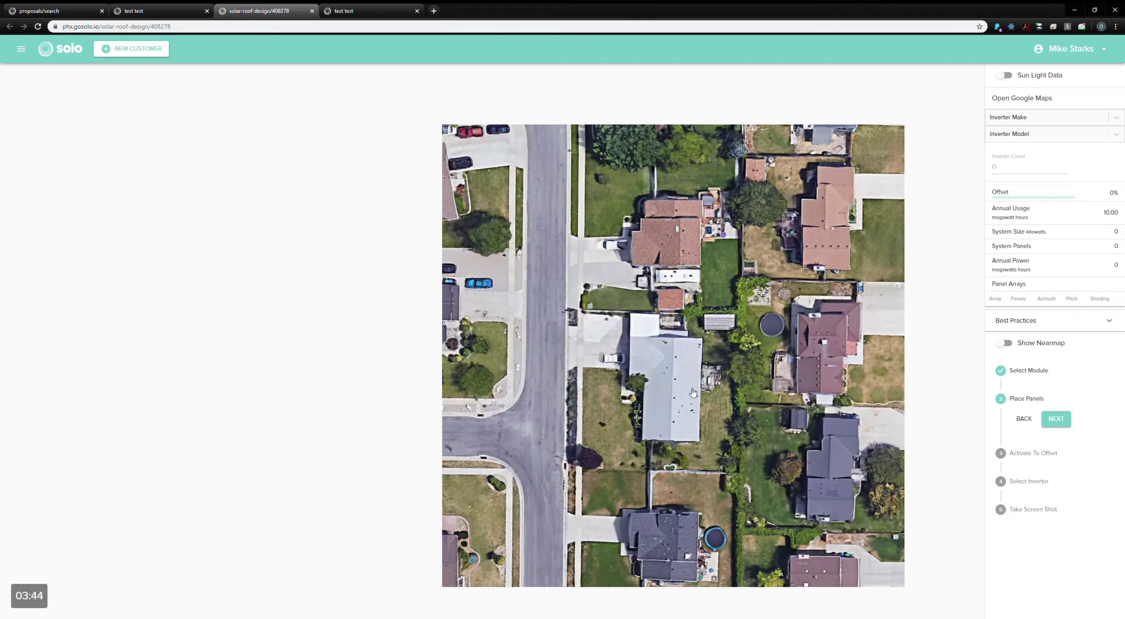
Fill the house's east-facing roof plane with a three-row array of 57 panels
left_click(692, 390)
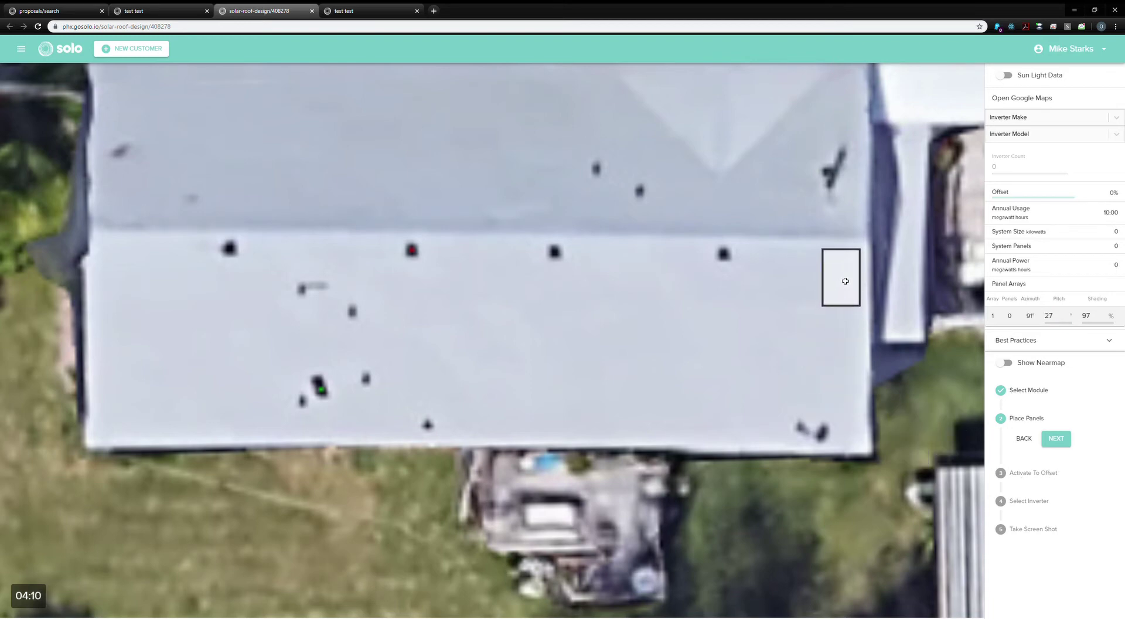
left_click_drag(846, 283, 149, 421)
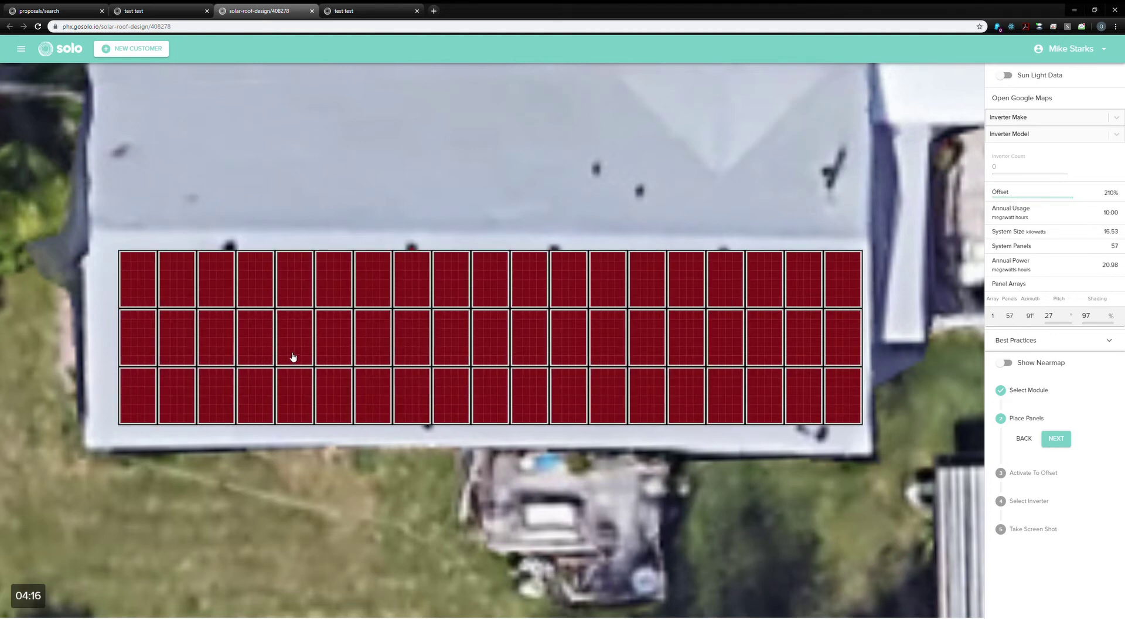
Remove the four ridge-side row panels below the three vents nearest the array's garage end
left_click(410, 277)
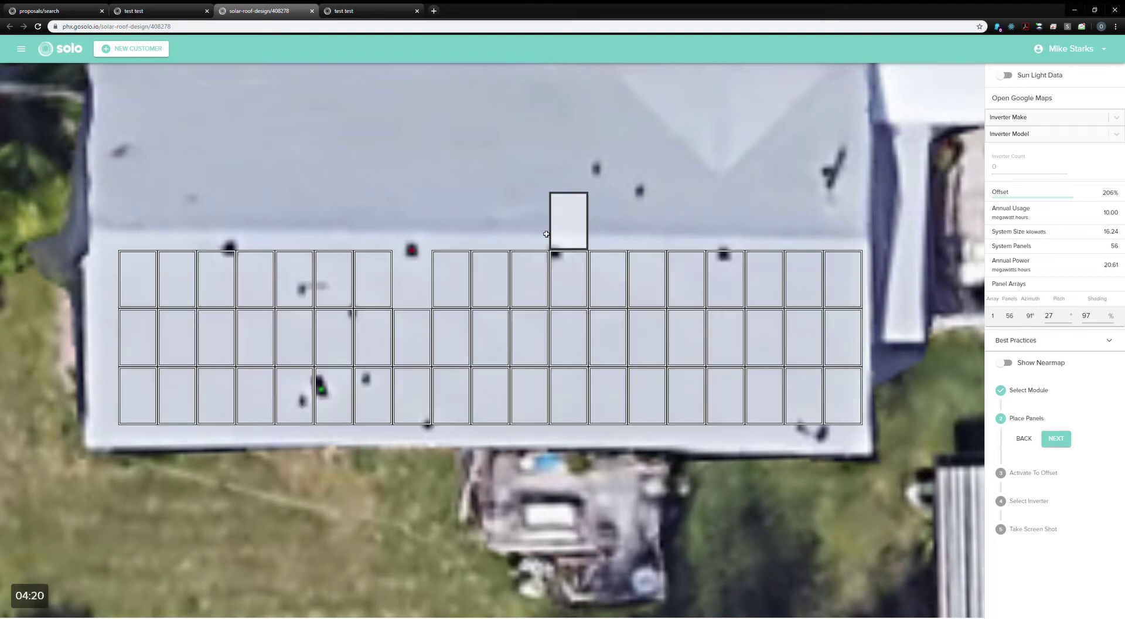
left_click(566, 268)
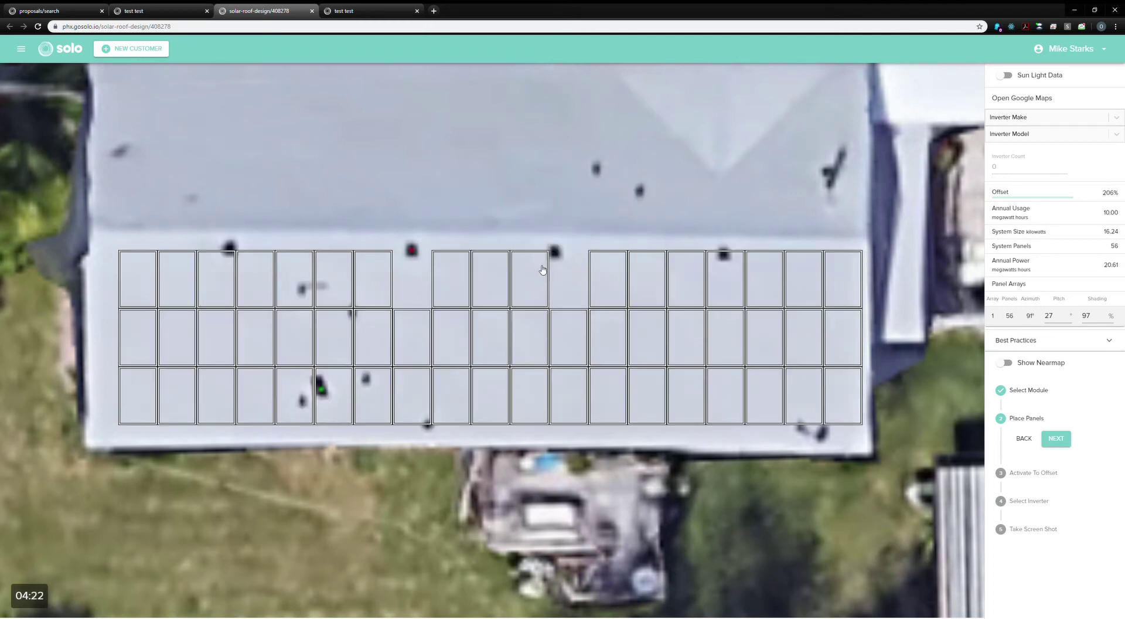
left_click(534, 269)
left_click(731, 279)
Remove seven eave-side row panels: two at the garage-end corner and five around the vents near the middle
left_click(804, 405)
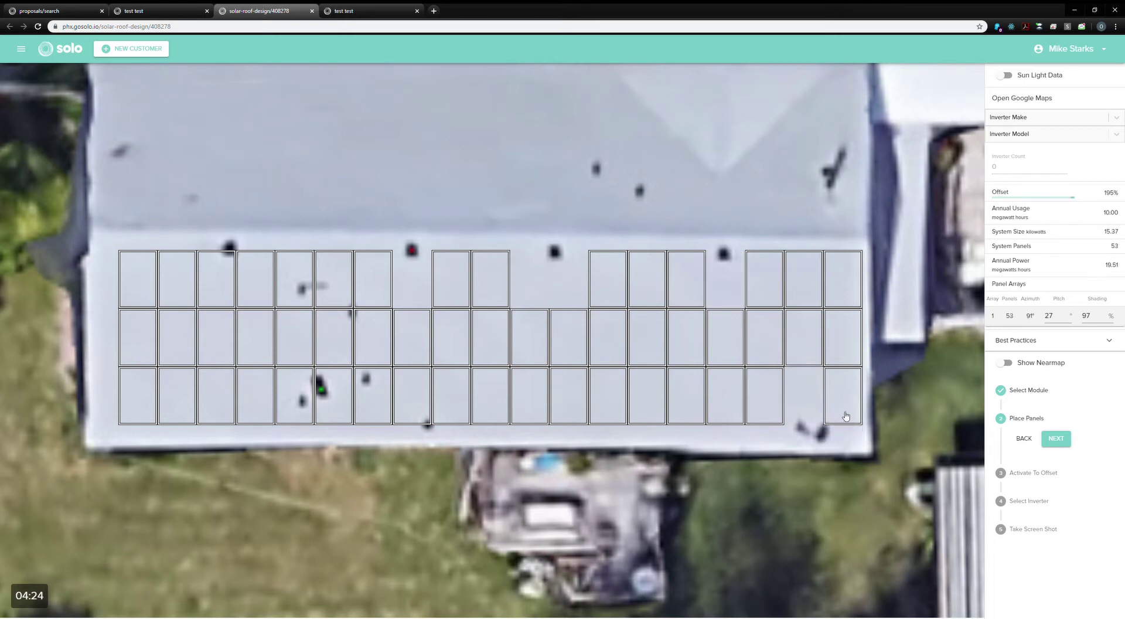
left_click(846, 417)
left_click(421, 406)
left_click(447, 407)
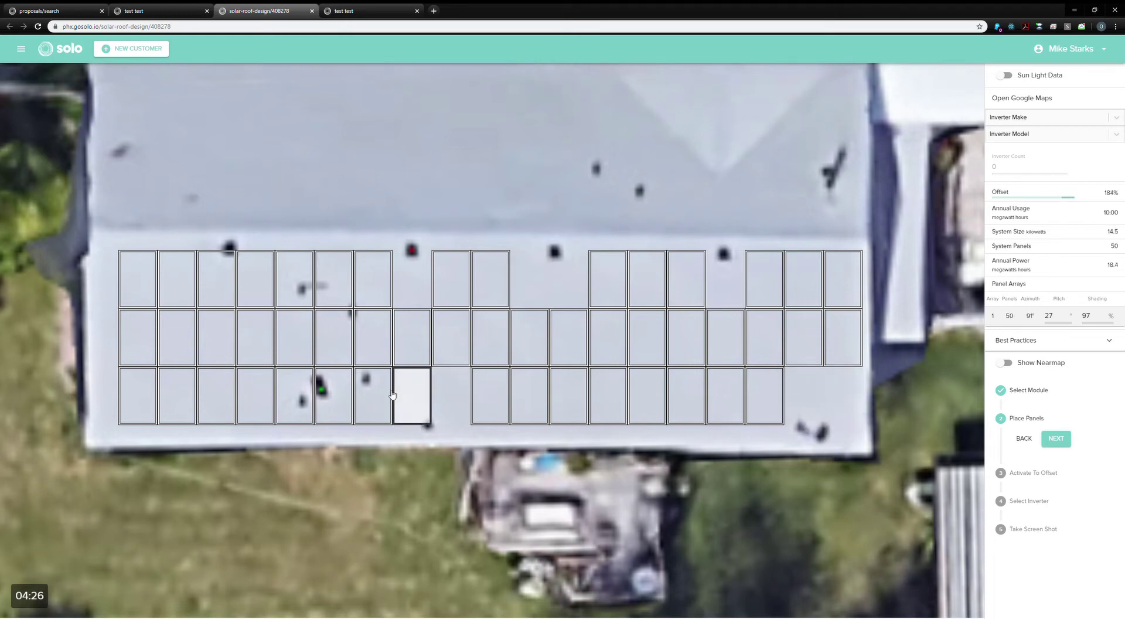
left_click(373, 395)
left_click(335, 399)
left_click(294, 399)
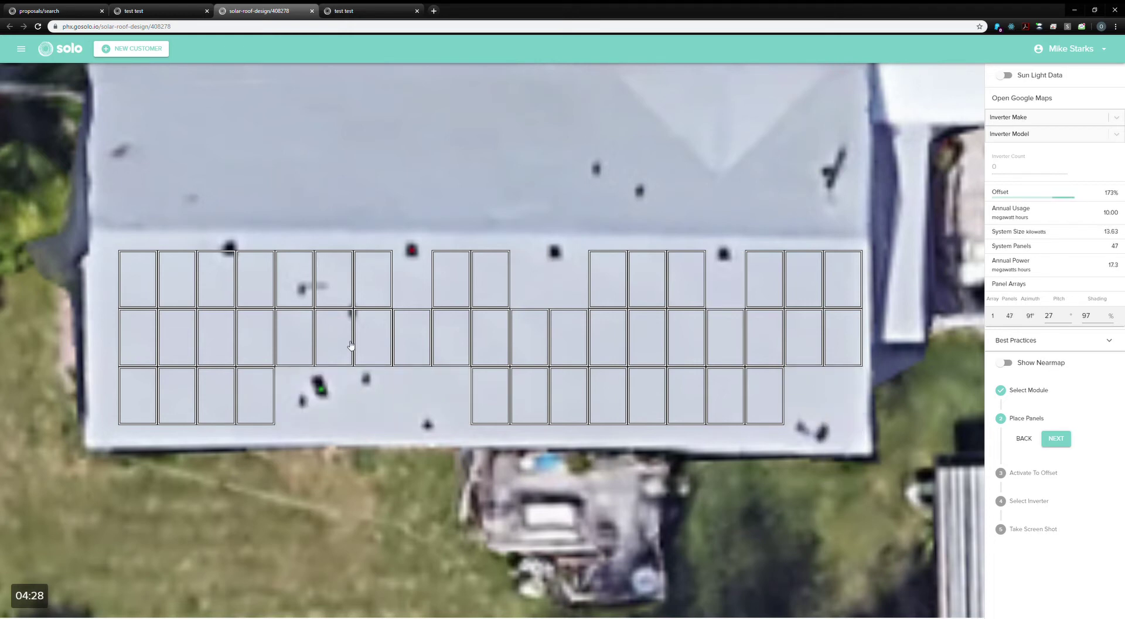
Remove two middle-row panels and three ridge-side row panels around the small roof pipes
left_click(334, 339)
left_click(372, 338)
left_click(371, 280)
left_click(342, 284)
left_click(298, 283)
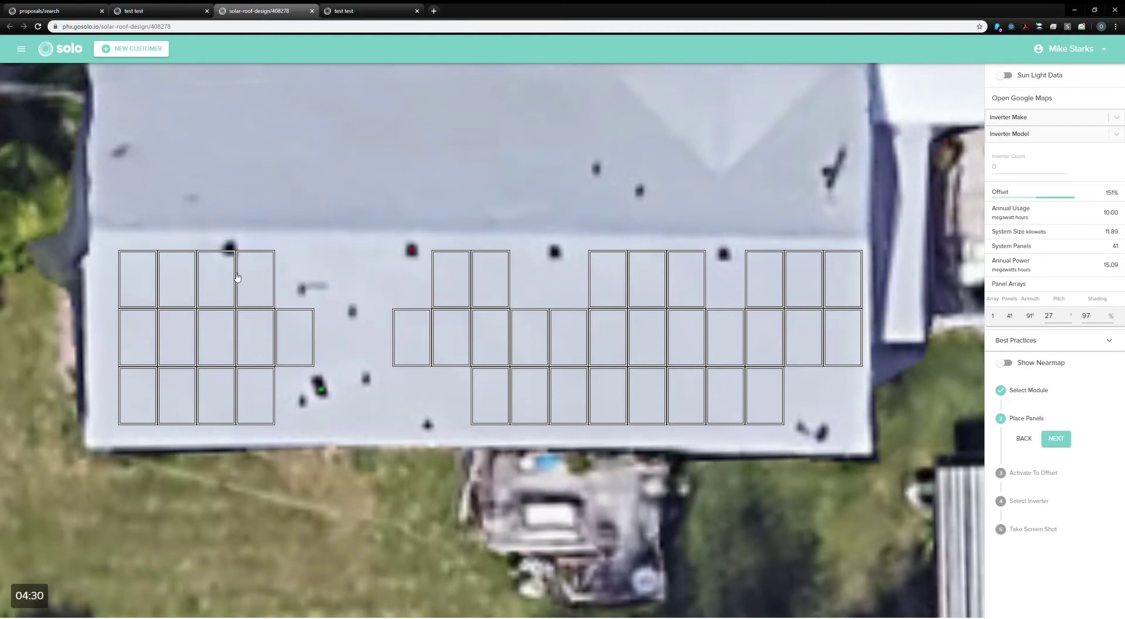
Remove the two ridge-side row panels beneath the vent near the east-facing array's end farthest from the garage
left_click(246, 276)
left_click(215, 274)
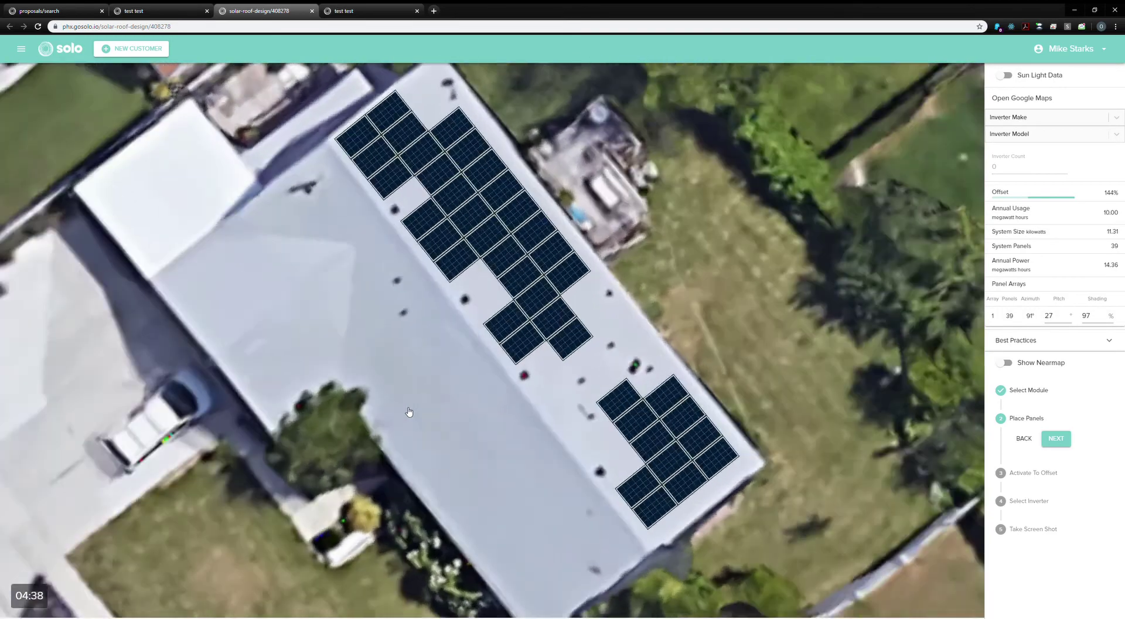
Fill the clear part of the house's west-facing roof plane with a three-row array of 38 panels
left_click(409, 411)
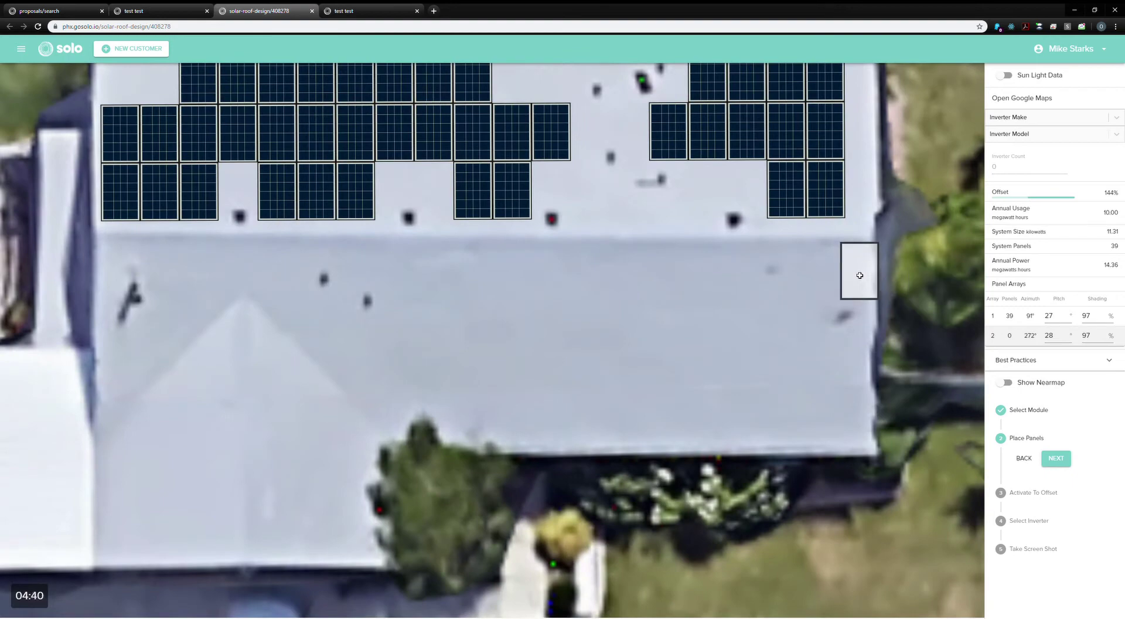
left_click_drag(857, 273, 405, 398)
left_click(392, 347)
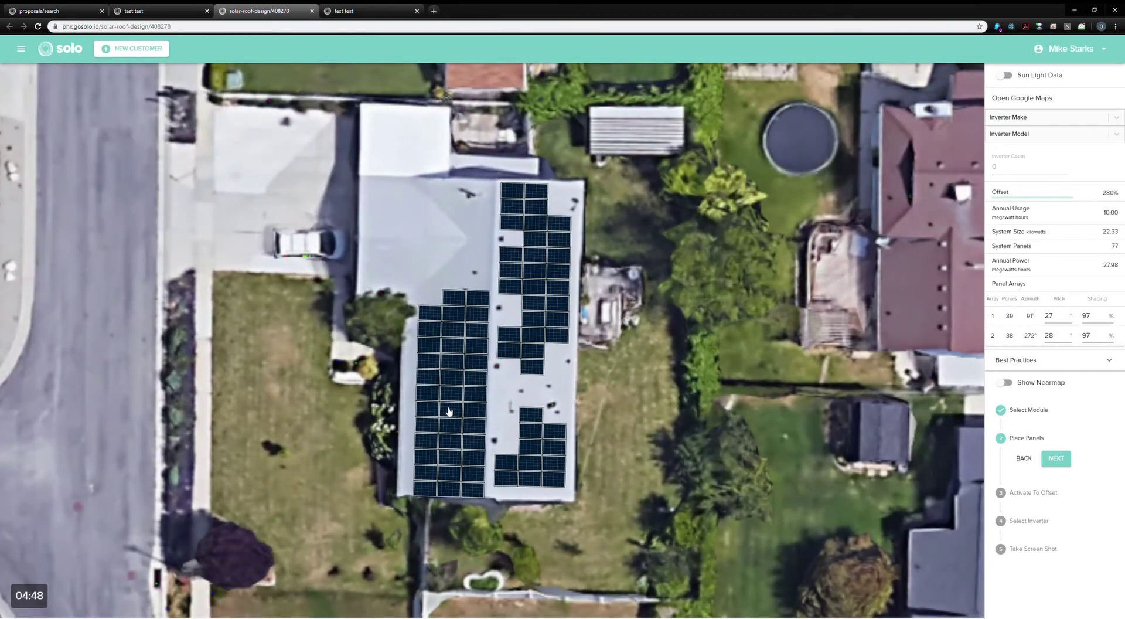
Remove the two panels protruding from the west-facing array's garage end beside the small roof pipe
left_click(465, 378)
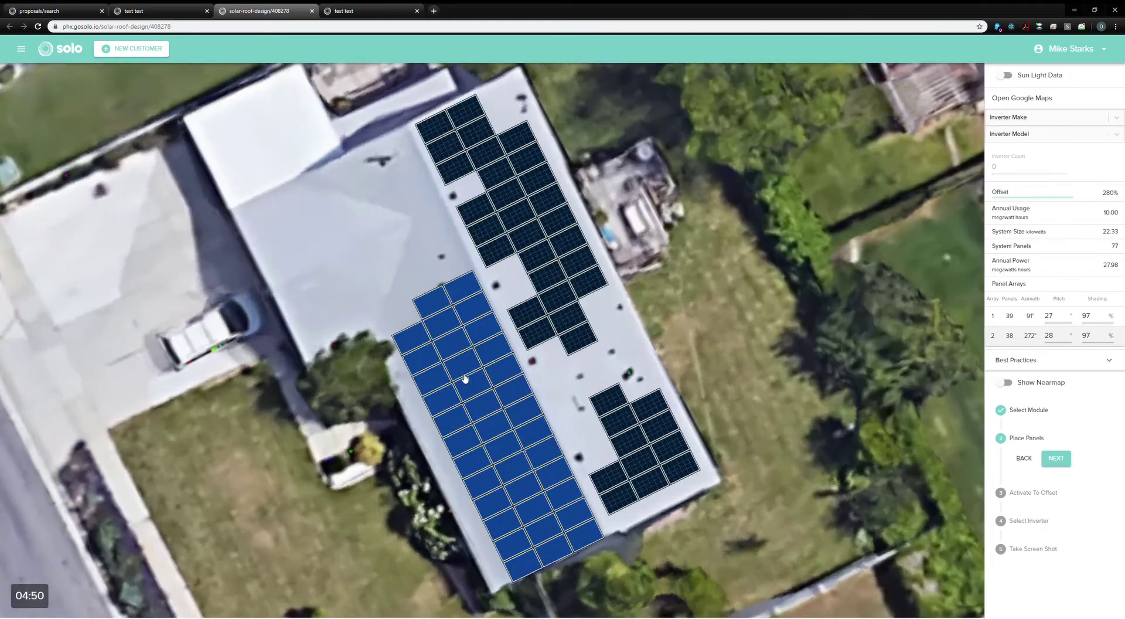
left_click(387, 324)
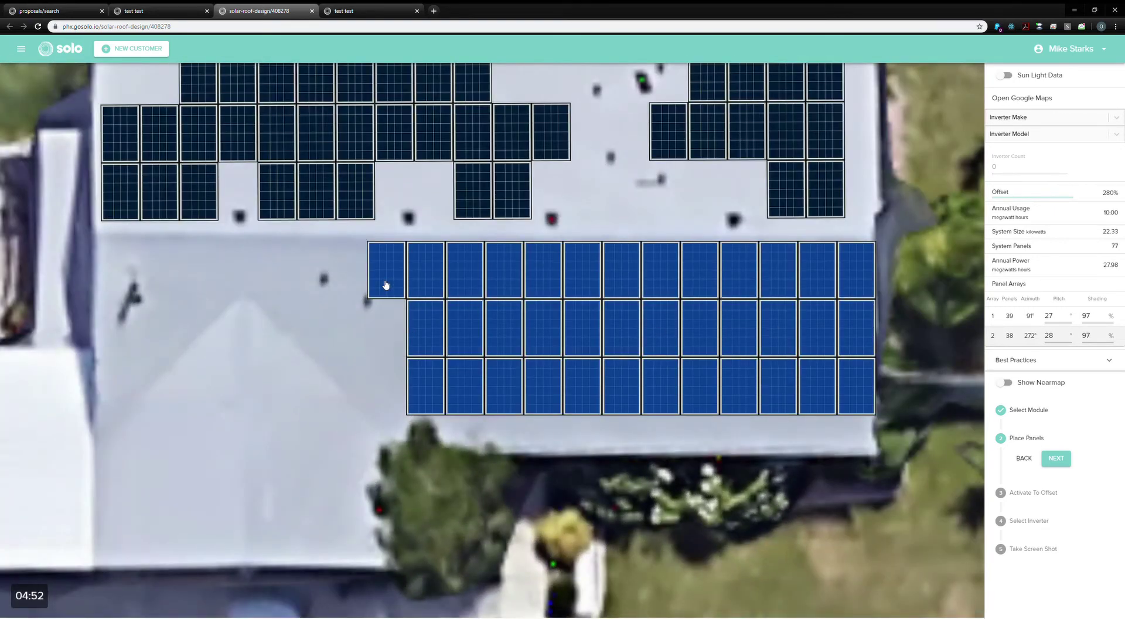
left_click(385, 284)
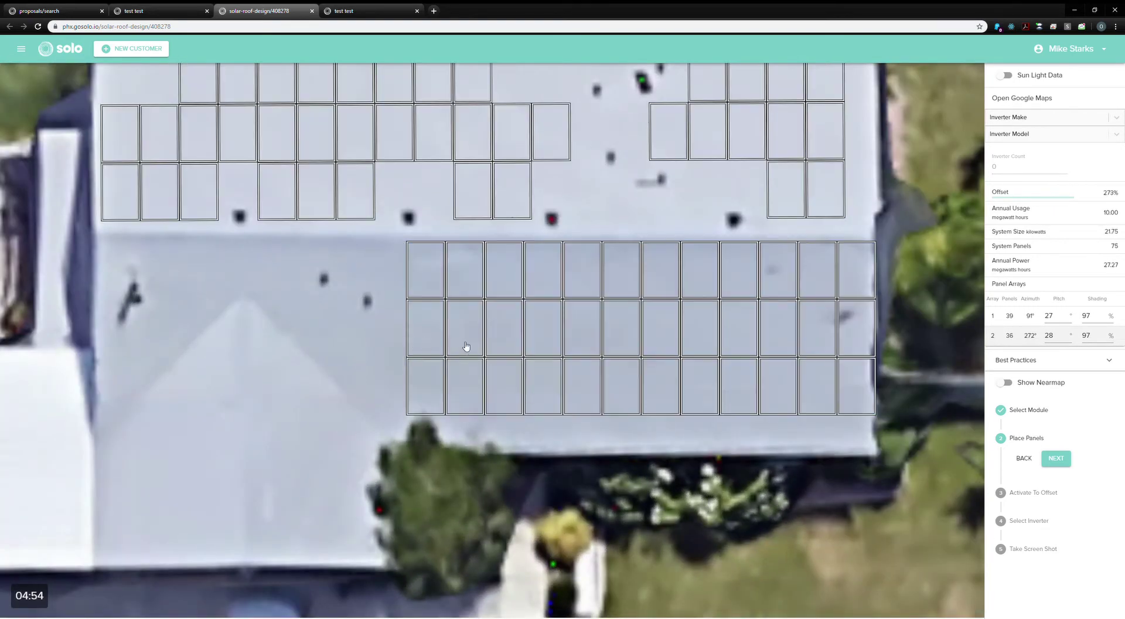
Remove three panels over the roof obstructions at the west-facing array's far end: one ridge-side and two in the middle row
left_click(821, 328)
left_click(778, 270)
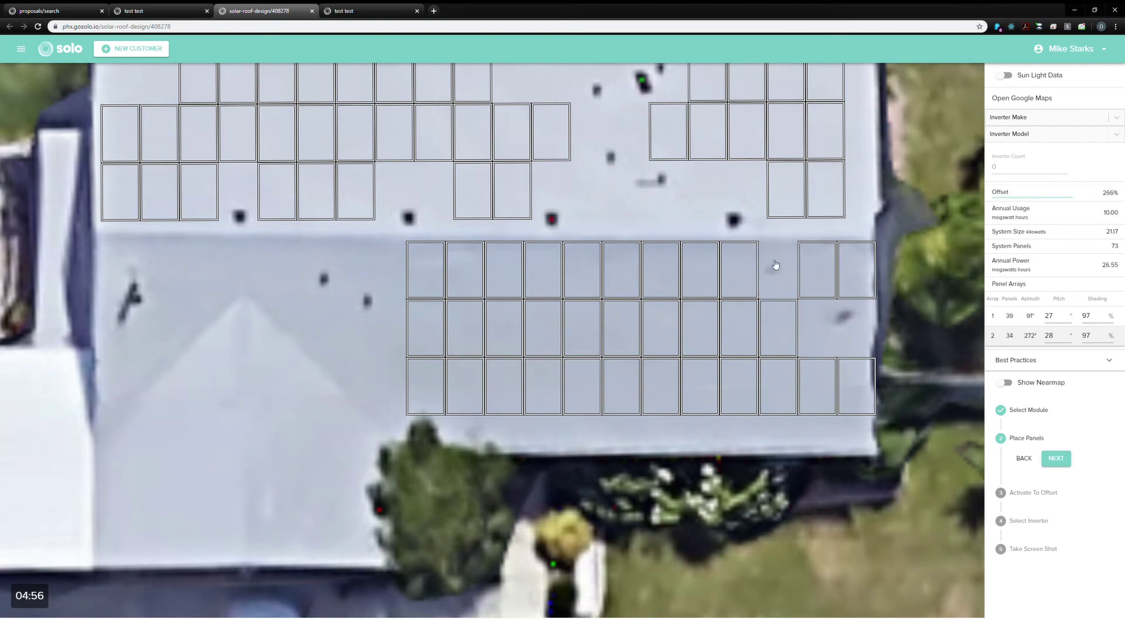
key("Escape")
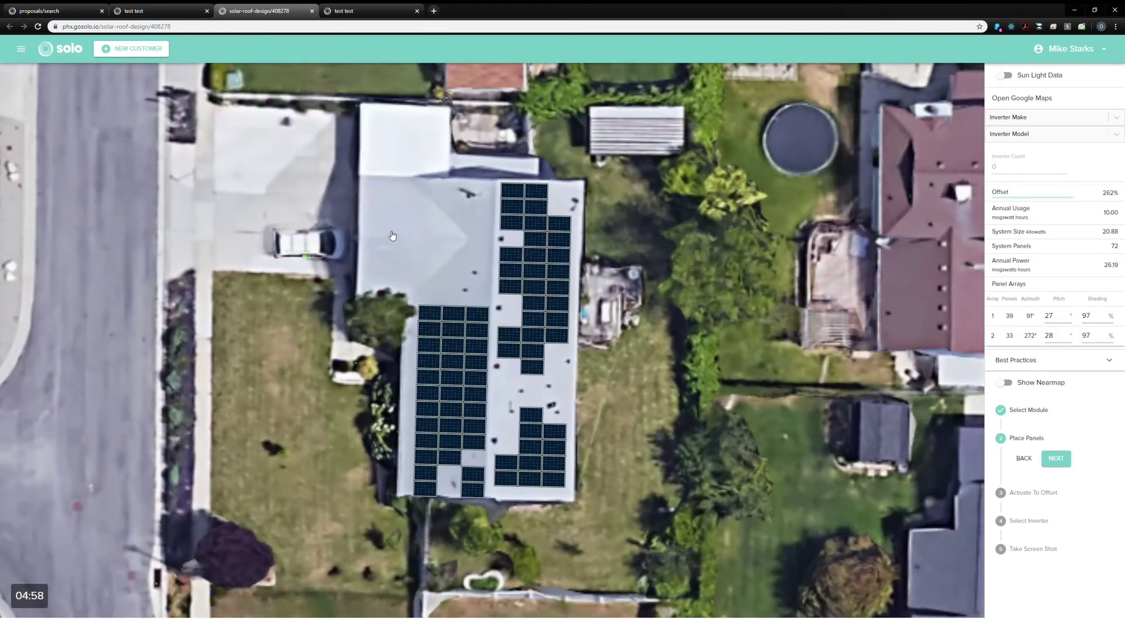
Place an eight-panel array in rows of five and three on the north-facing roof plane beside the garage
left_click(398, 213)
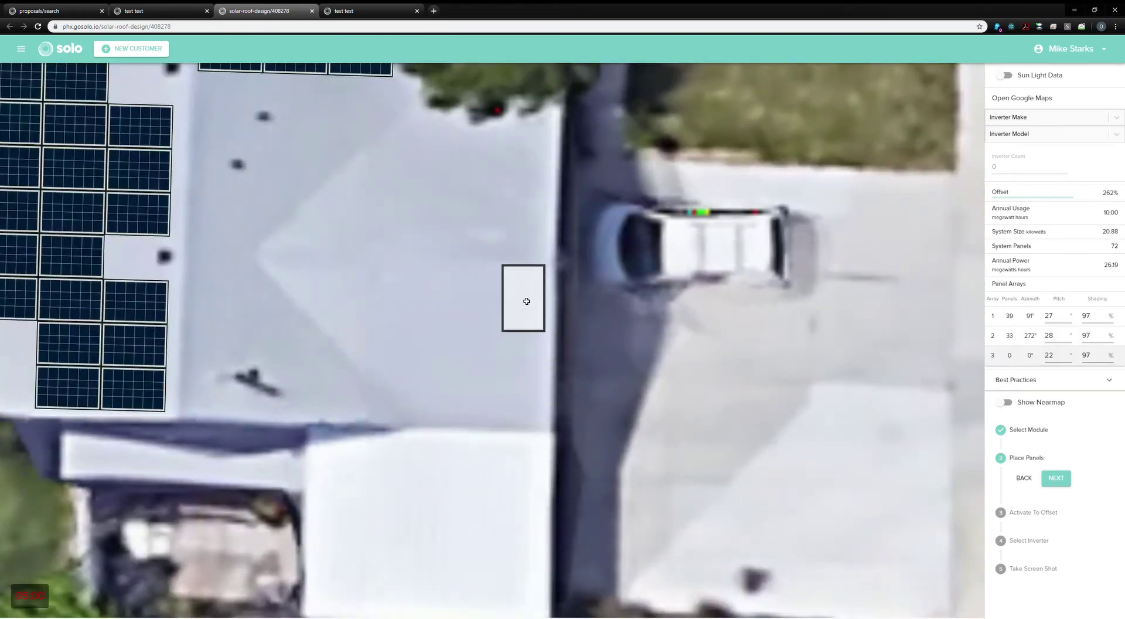
left_click_drag(525, 300, 348, 308)
left_click_drag(528, 351, 432, 359)
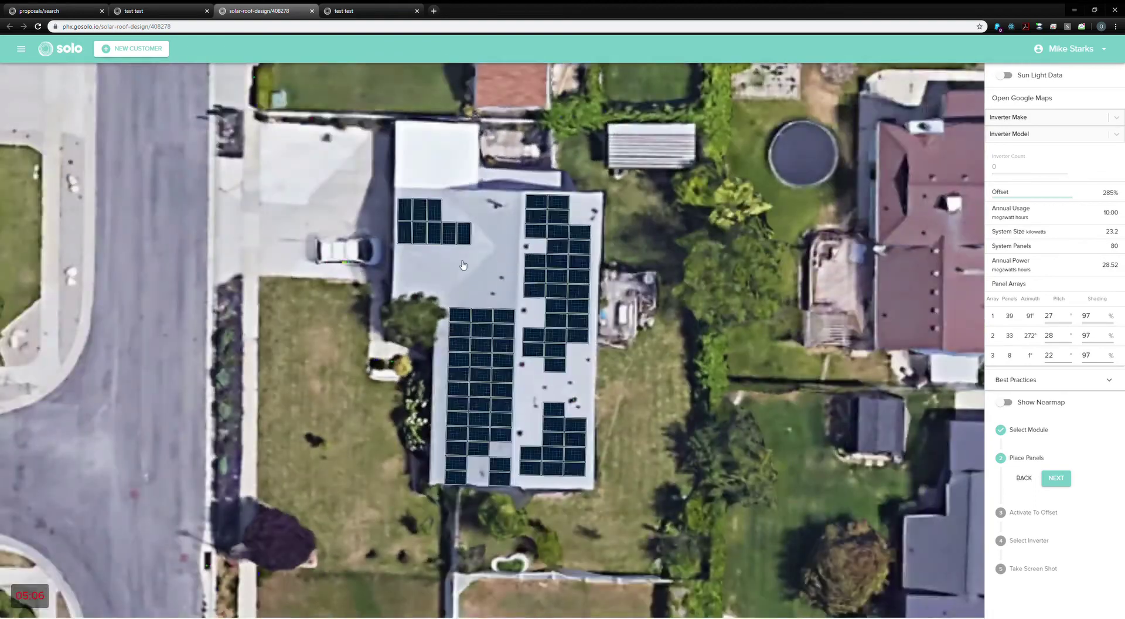
Place an eight-panel array in rows of five and three on the south-facing plane and realign the north-facing array to a 2° azimuth
left_click(441, 266)
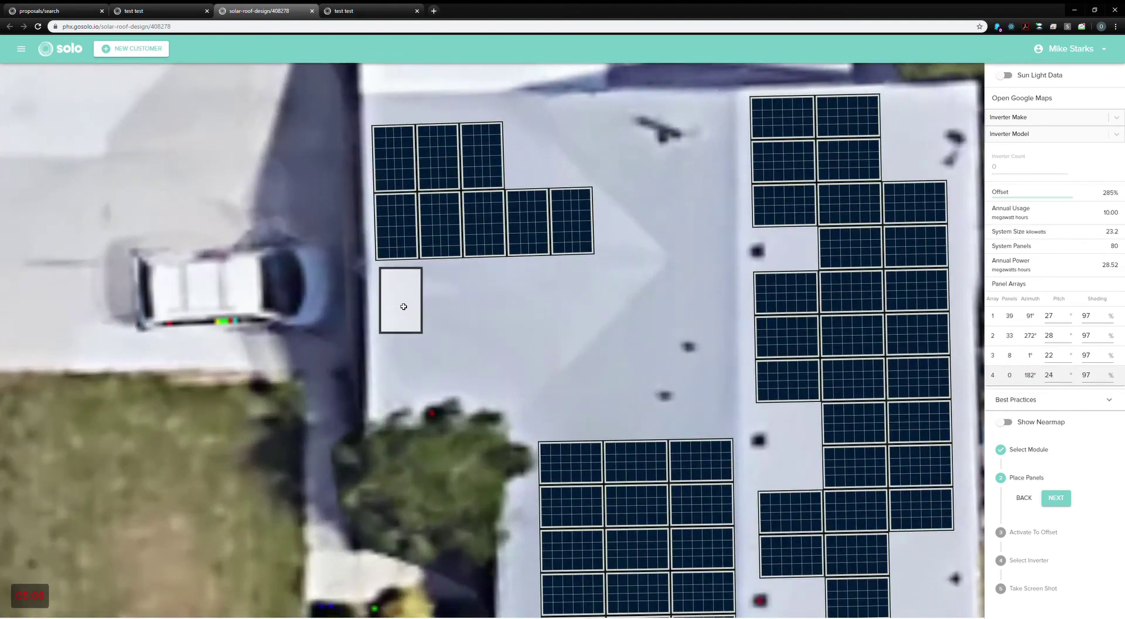
left_click_drag(395, 310, 486, 375)
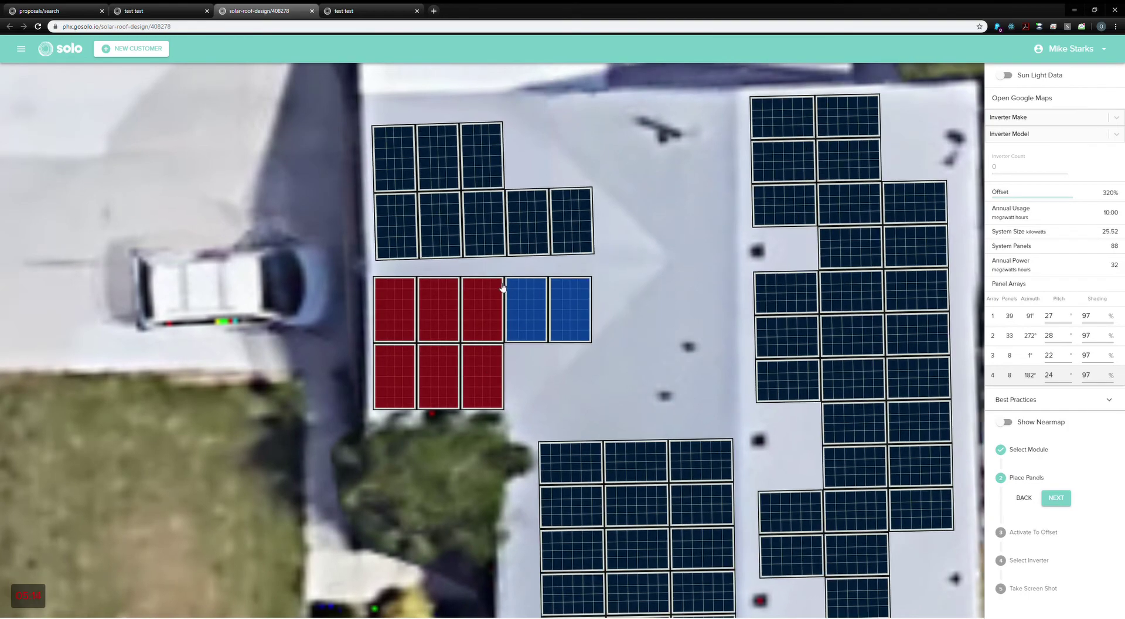
scroll(457, 246, "down", 3)
scroll(464, 232, "up", 3)
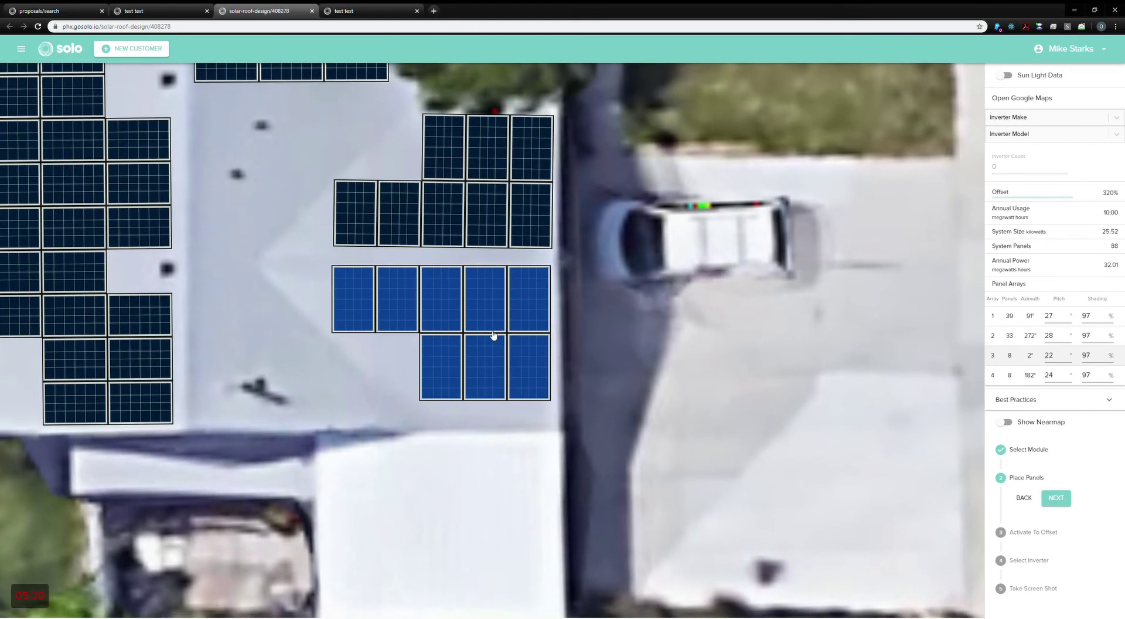
scroll(493, 336, "down", 5)
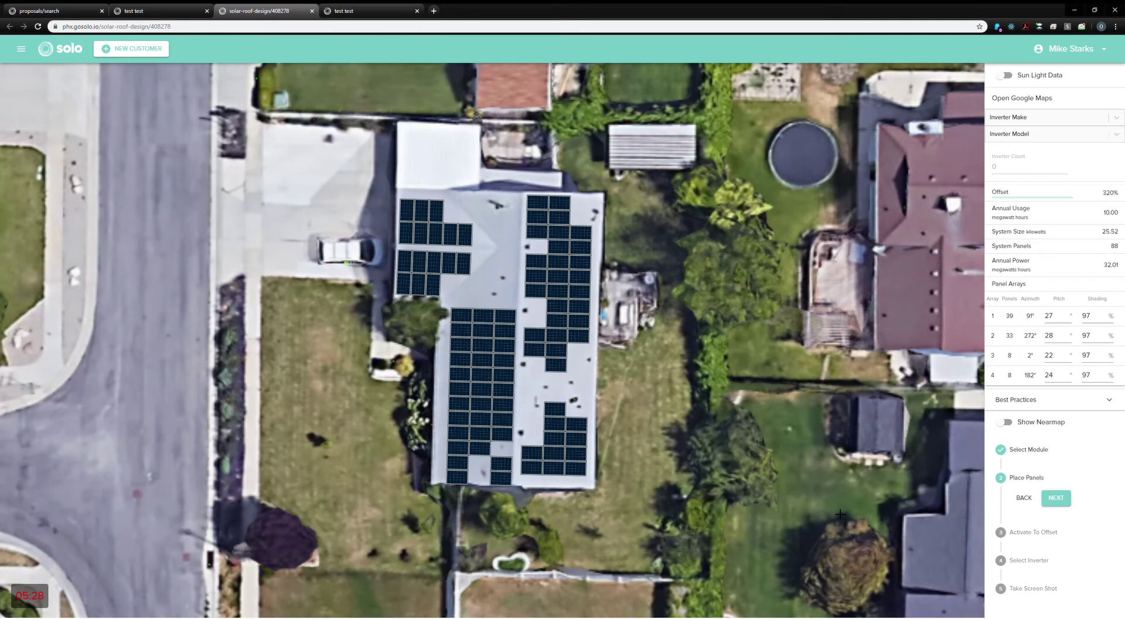
Finish panel placement and activate only the south-facing array's eight panels for the offset
left_click(1062, 503)
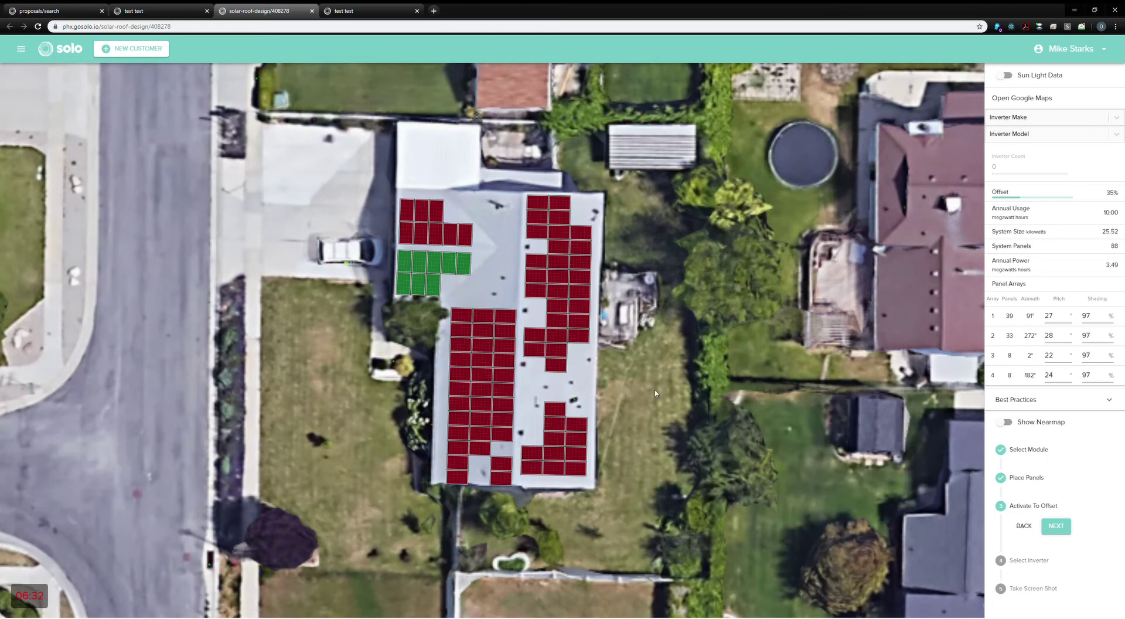
Examine the sunlight data overlay on the roof planes and hide it again
left_click(1004, 77)
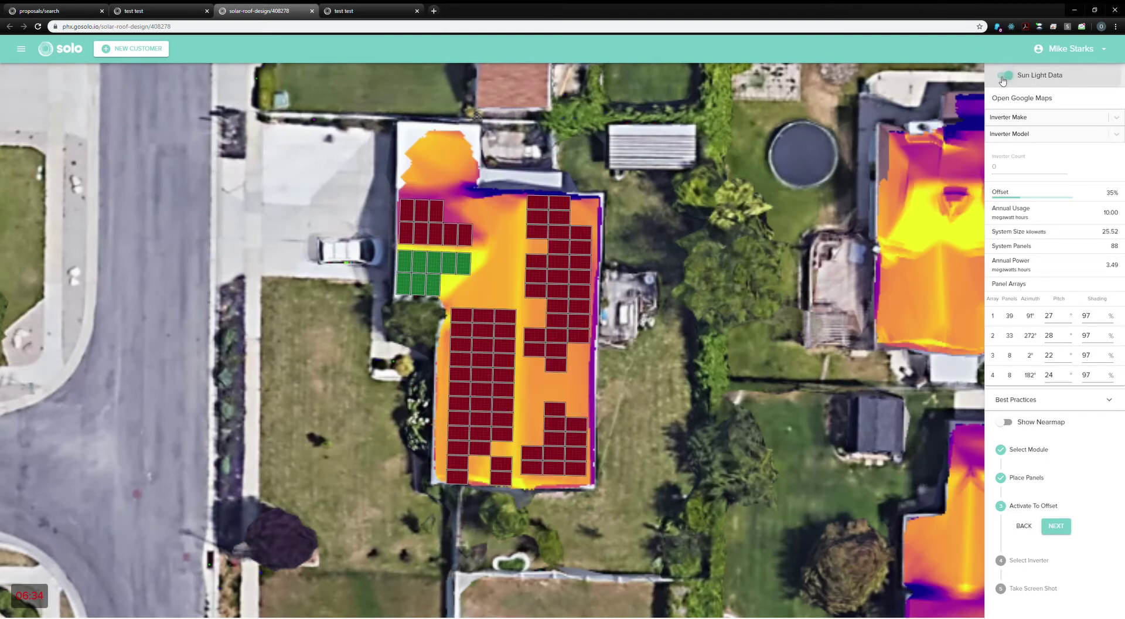
left_click(1004, 76)
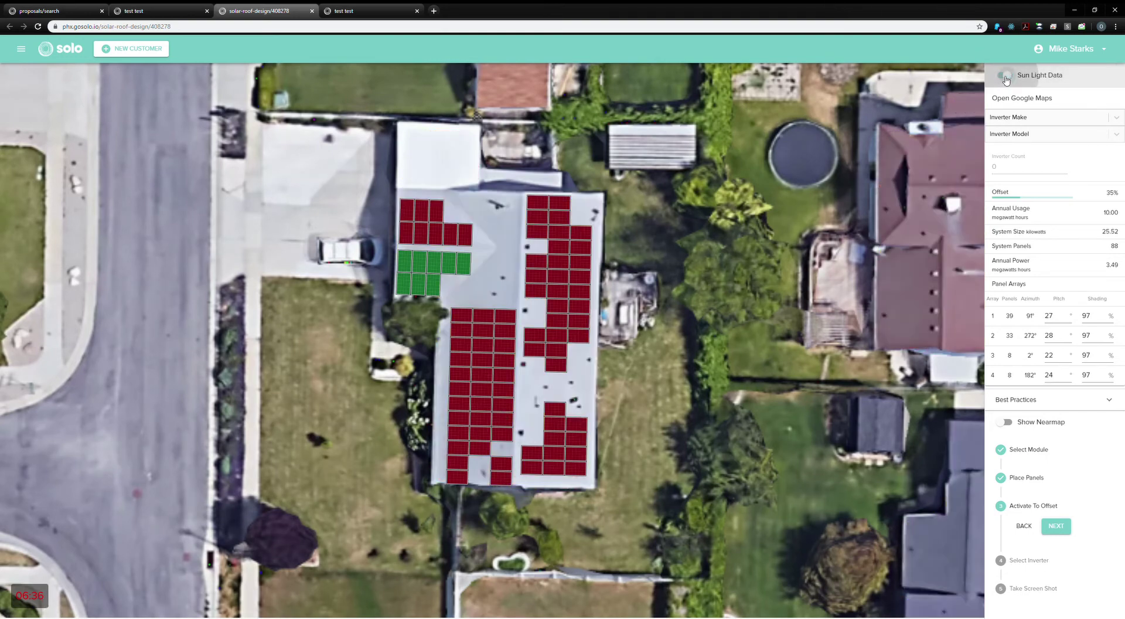
left_click(1005, 77)
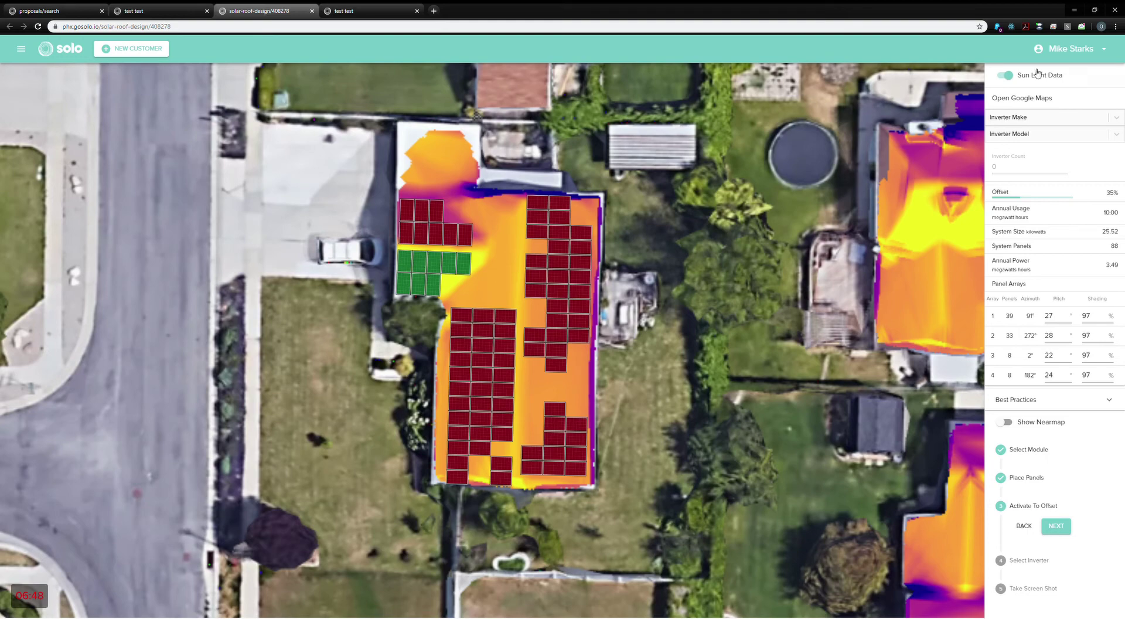
left_click(1008, 75)
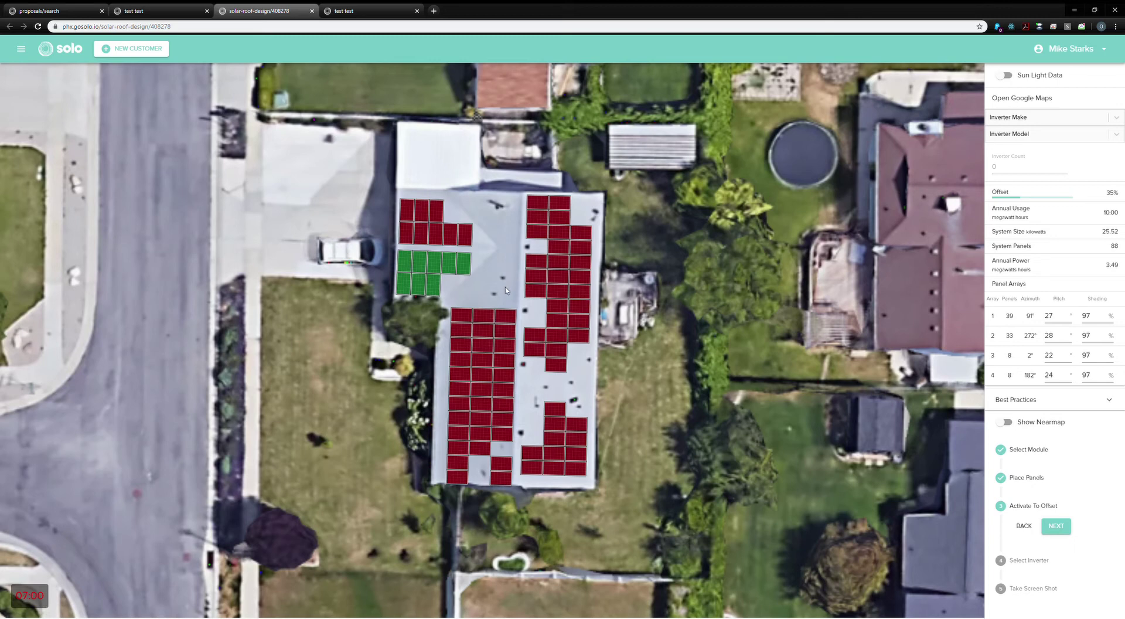
Try activating and deactivating the three panels at the garage end of the west-facing array
left_click(512, 320)
left_click(483, 317)
left_click(462, 316)
left_click(462, 315)
left_click(477, 321)
left_click(506, 316)
left_click(509, 321)
left_click(490, 321)
left_click(461, 319)
left_click(461, 320)
left_click(486, 320)
left_click(507, 318)
Continue to inverter selection, choose a SolarEdge SE6000H-US inverter, and replace it with the suggested SE3000A-US
left_click(1058, 526)
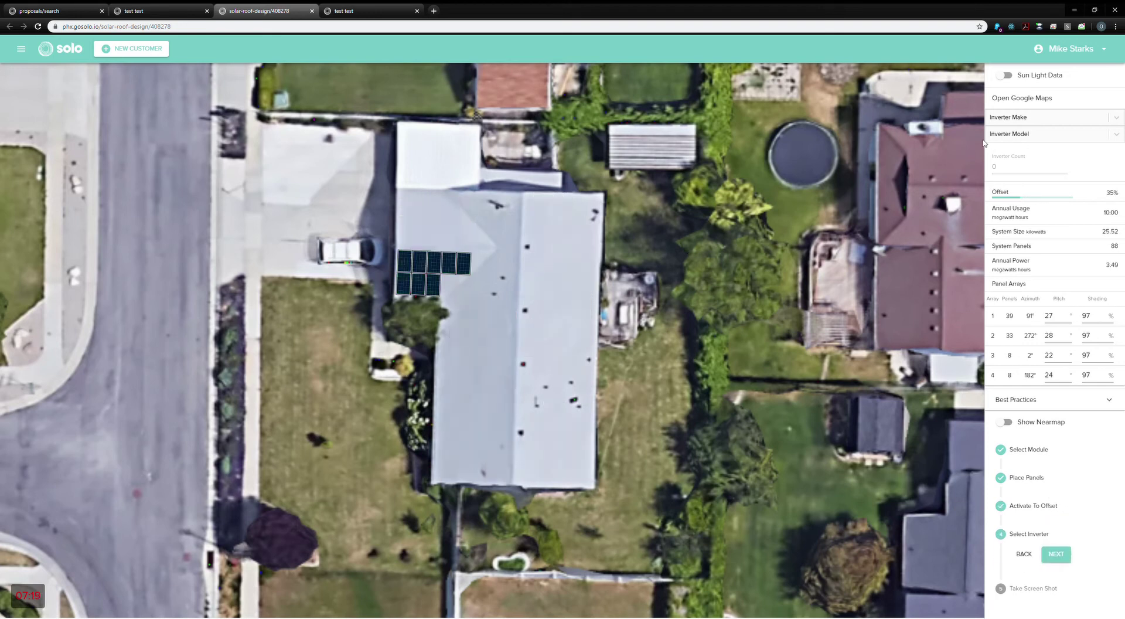
left_click(1041, 119)
left_click(1030, 140)
left_click(1042, 134)
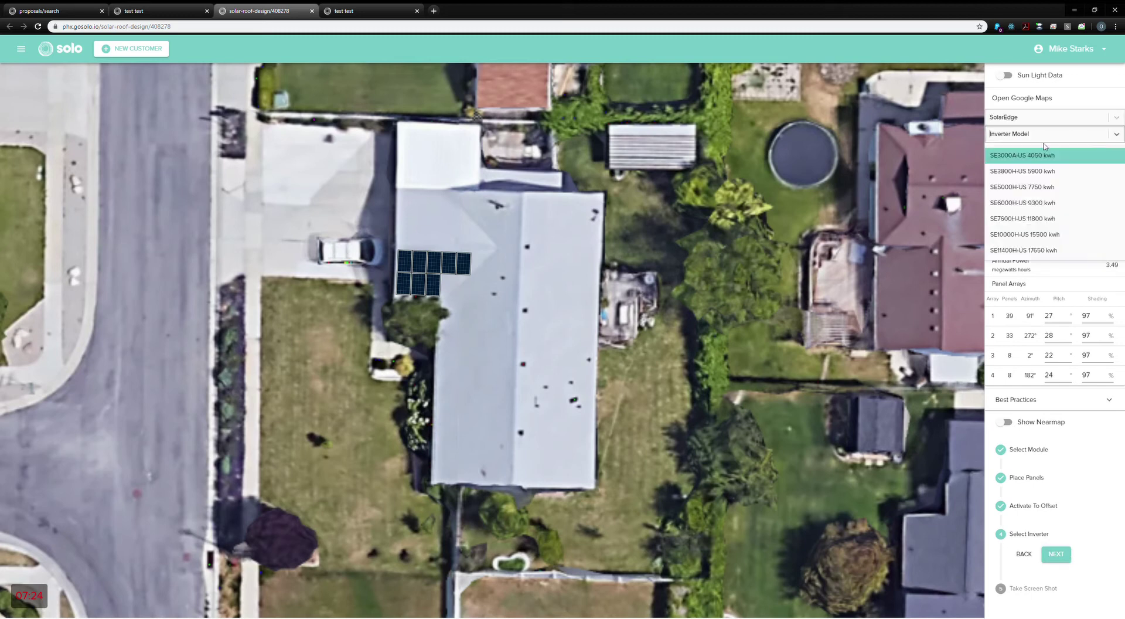
left_click(1052, 207)
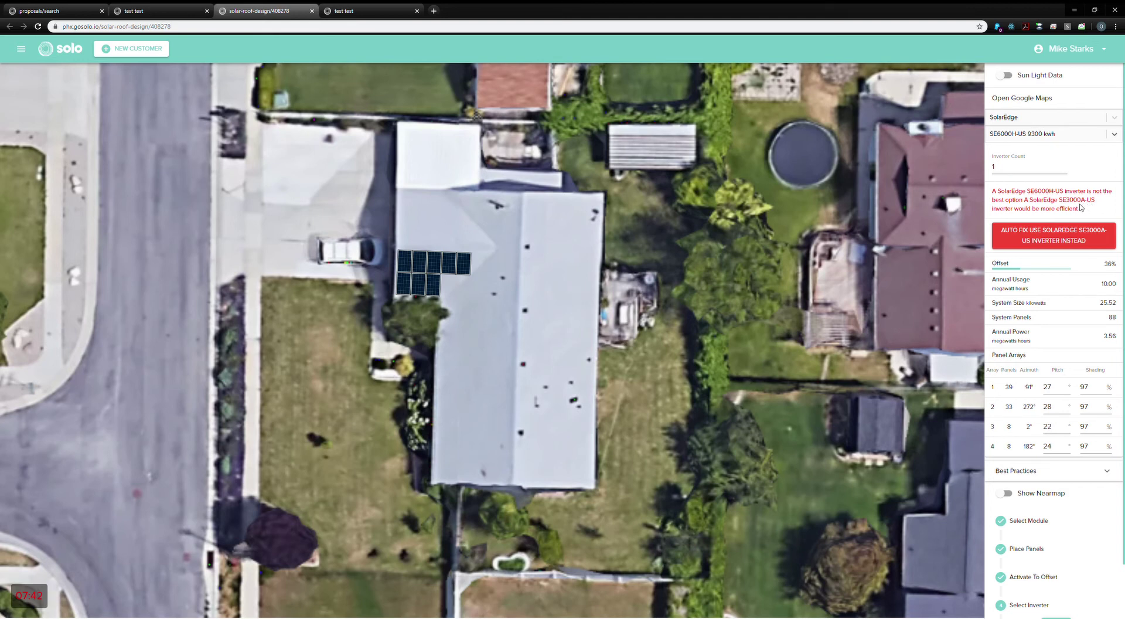
left_click(1039, 236)
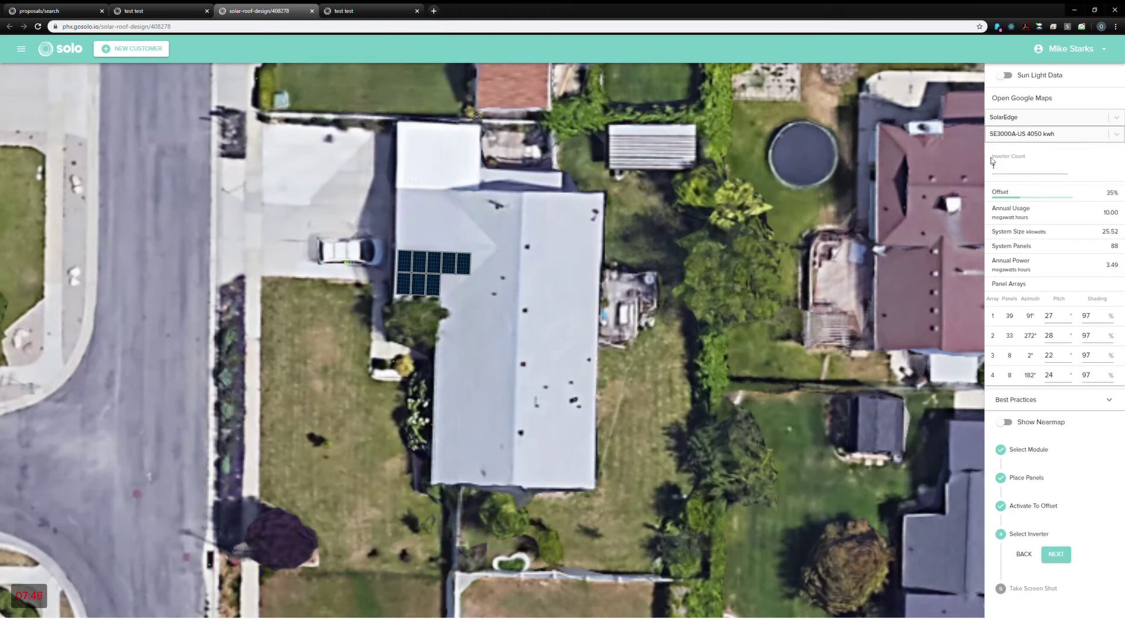
Accept the inverter selection and save the screenshot of the roof design
left_click(1056, 554)
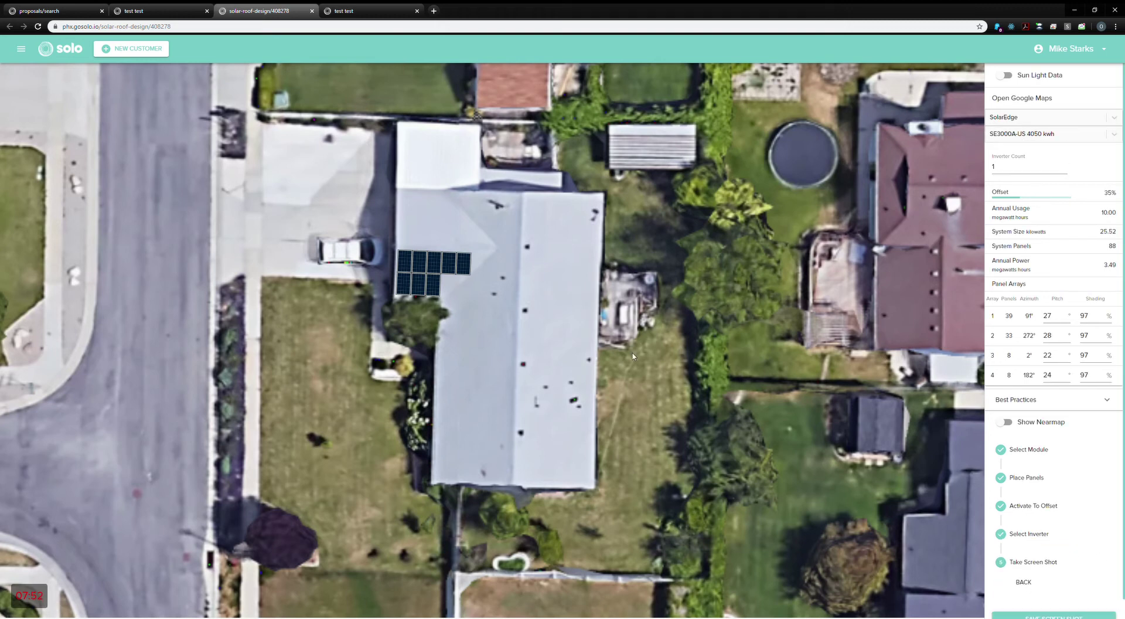
scroll(1045, 610, "down", 1)
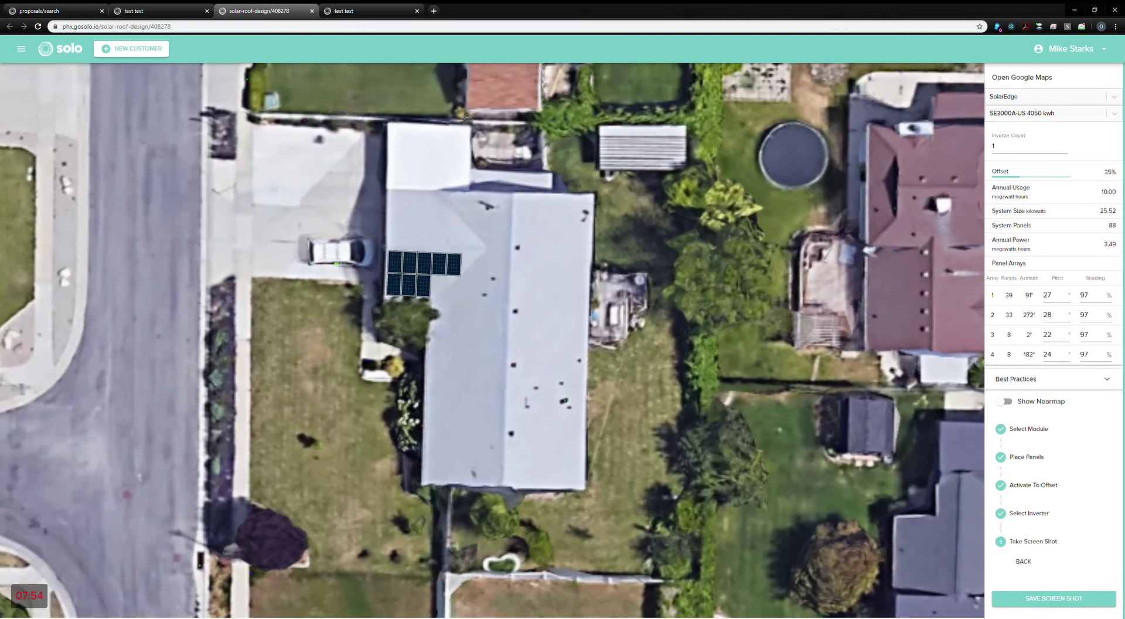
left_click(1048, 604)
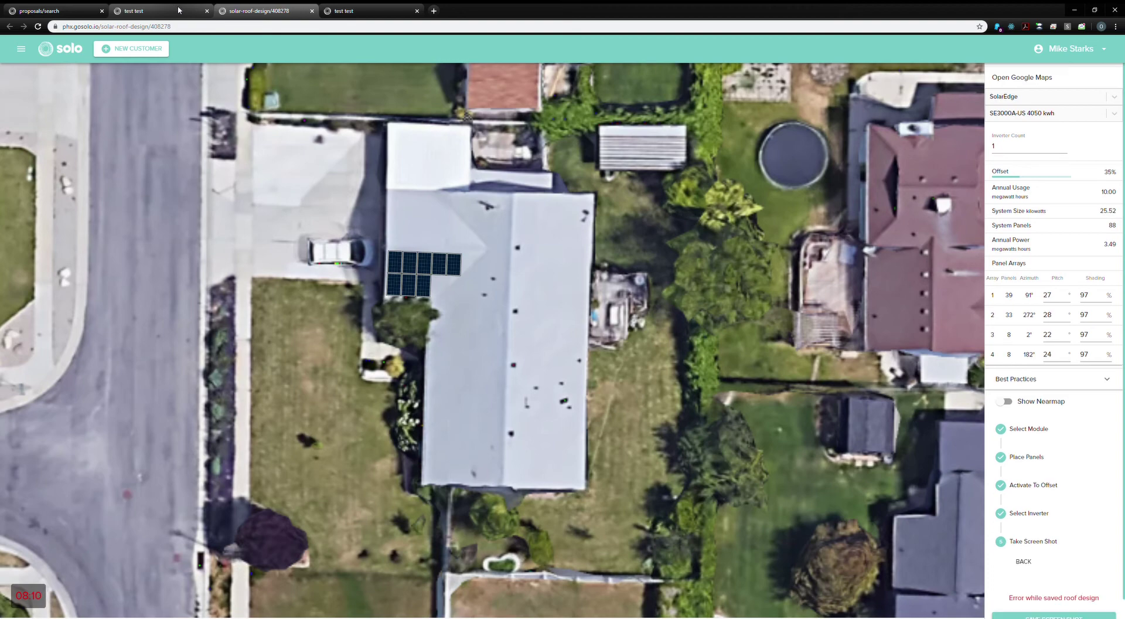
Return to the test customer's proposal page and save the proposal to reload it with the new design
left_click(179, 9)
scroll(109, 248, "down", 1)
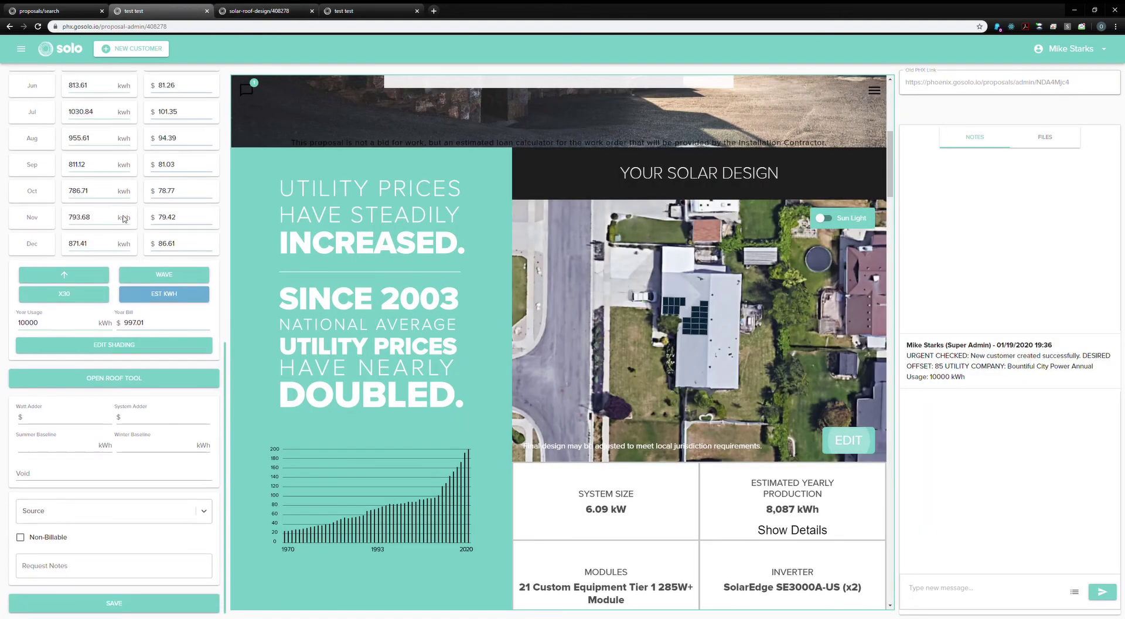
left_click(188, 603)
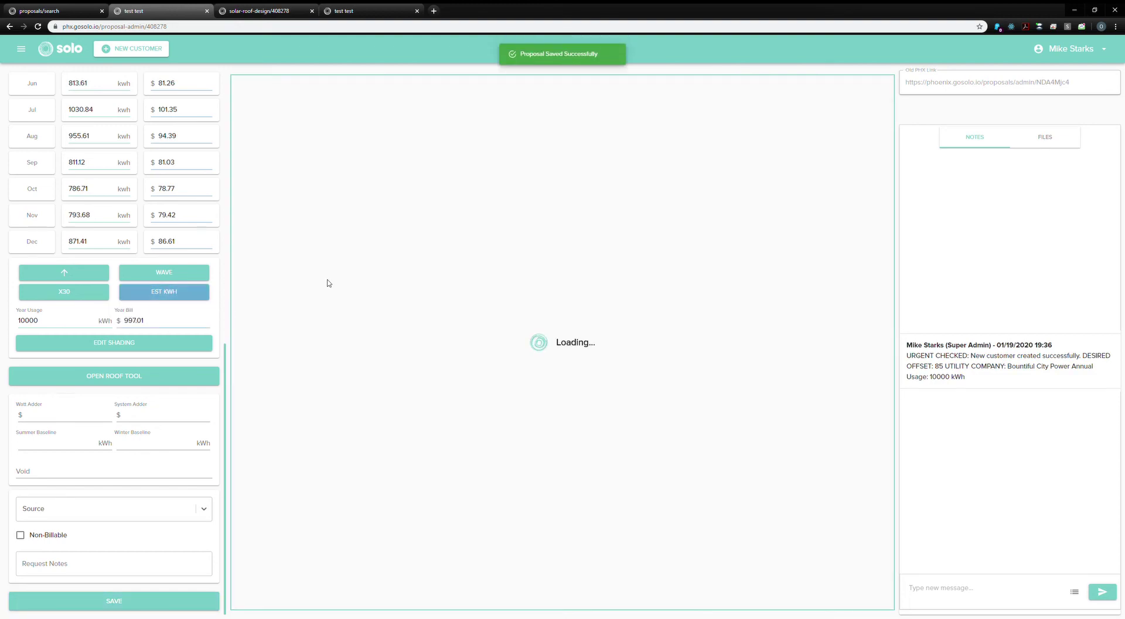
Review the proposal's solar design section, including its system details and sunlight overlay
scroll(654, 474, "down", 4)
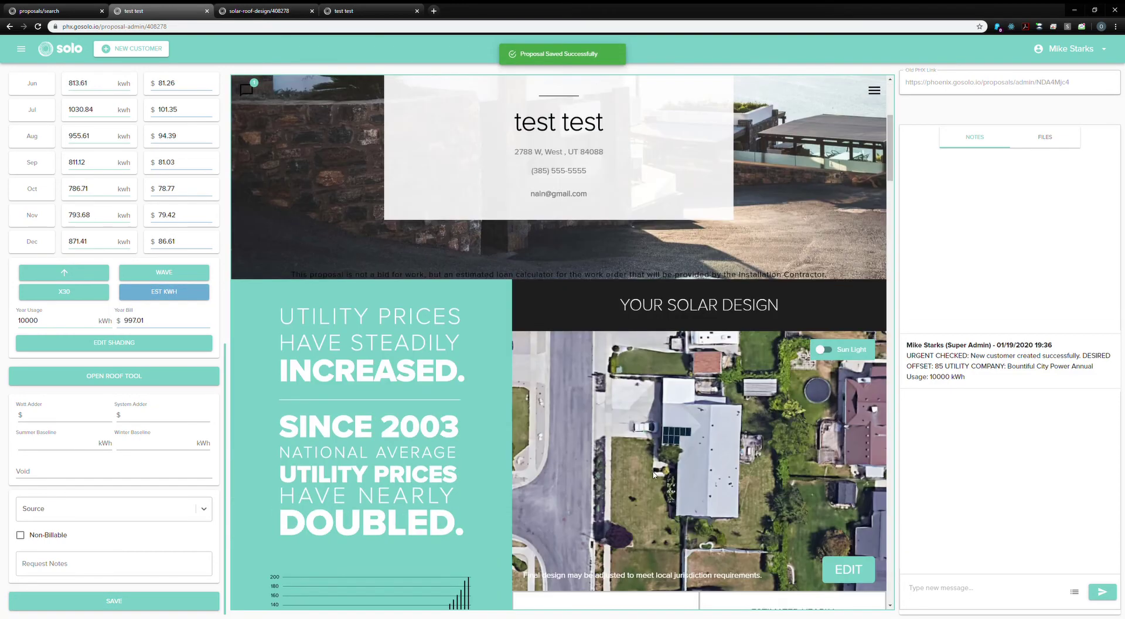
scroll(654, 473, "down", 4)
scroll(686, 323, "up", 2)
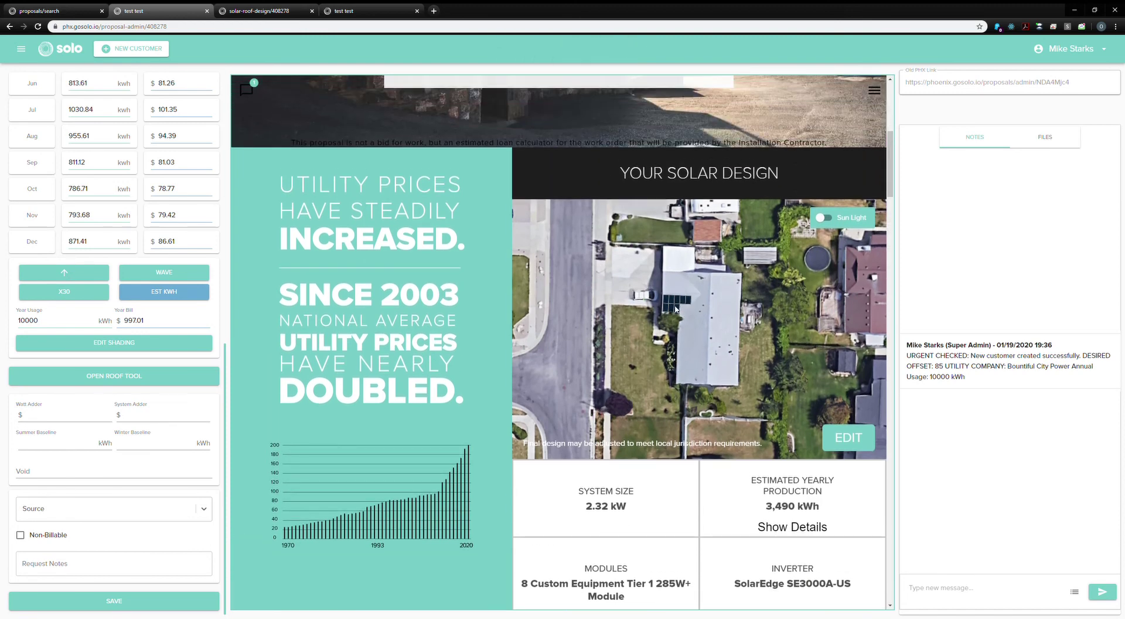
left_click(832, 227)
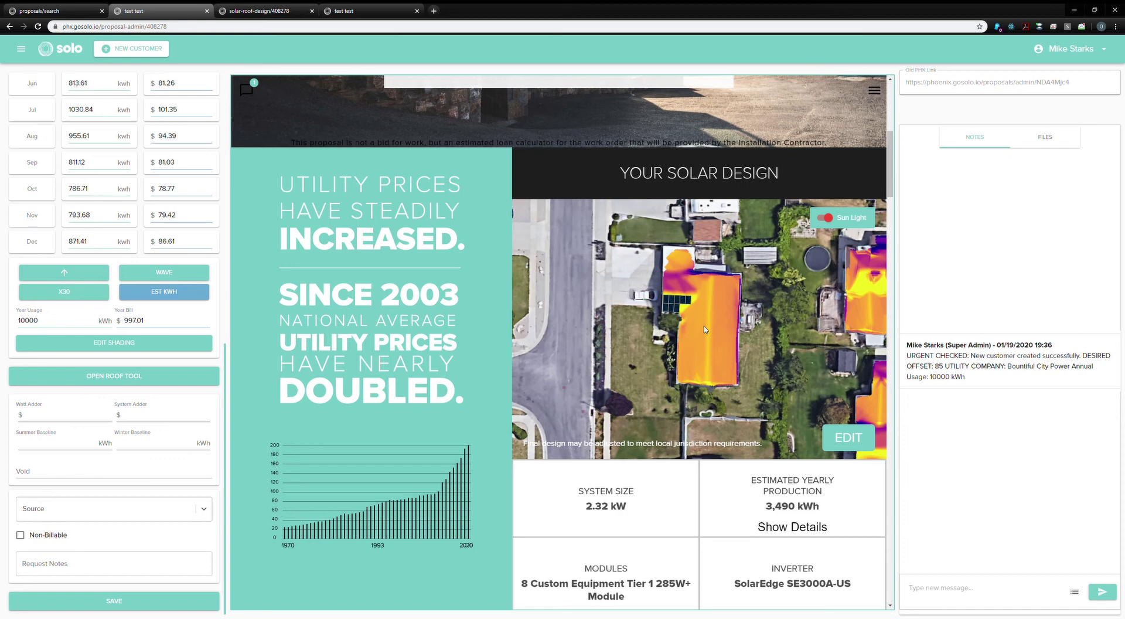
left_click(830, 224)
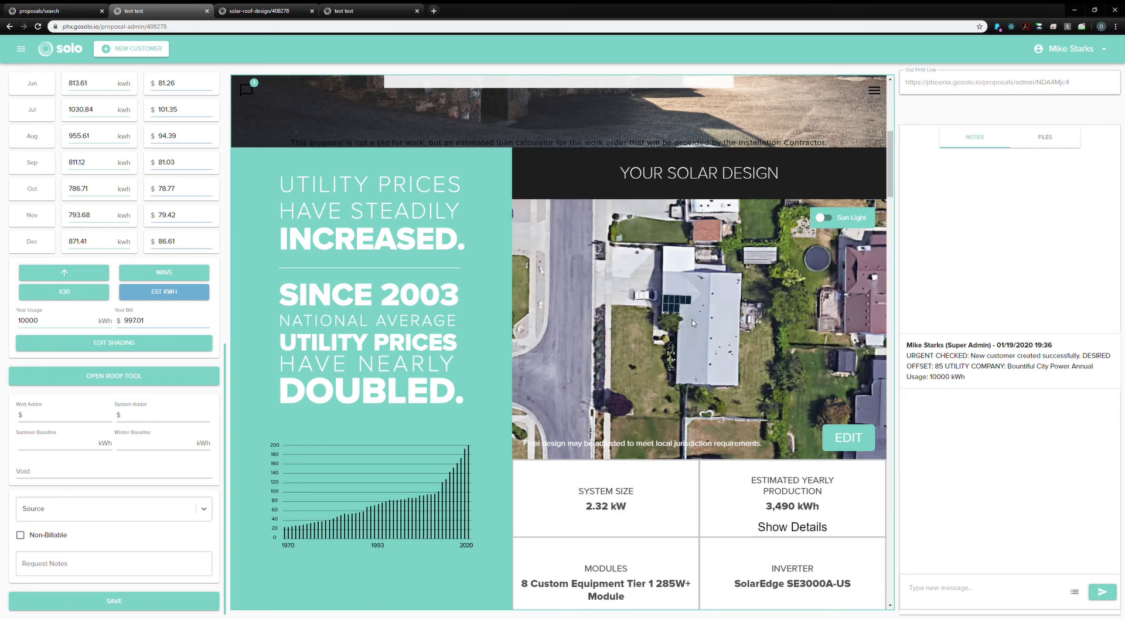
Open the proposal's solar design for editing and briefly preview its sunlight overlay
left_click(859, 441)
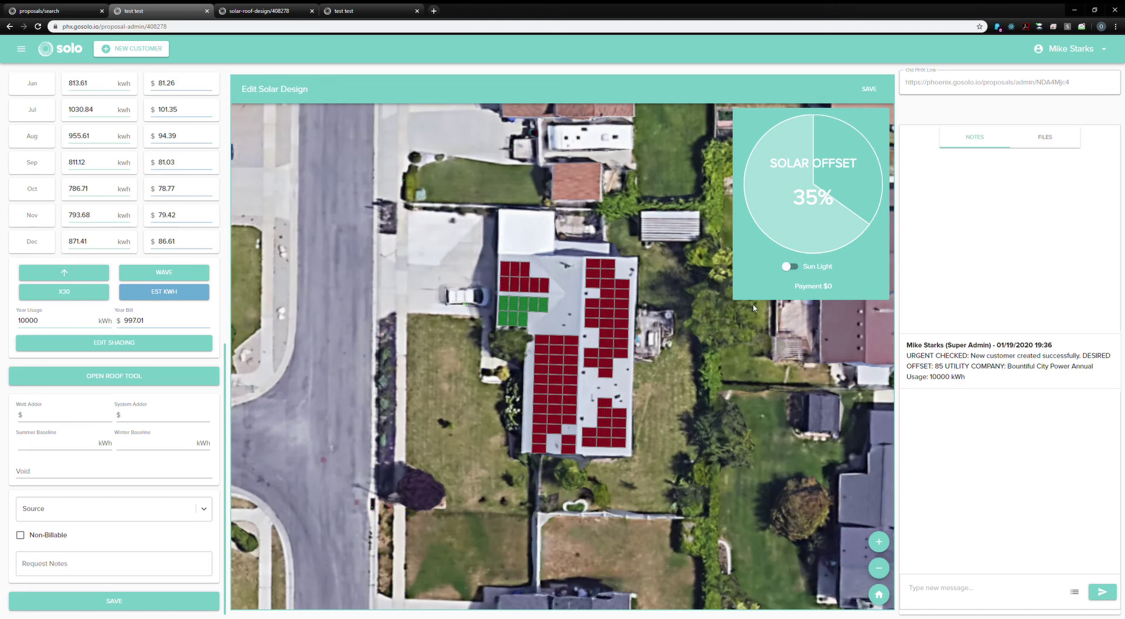
left_click(793, 266)
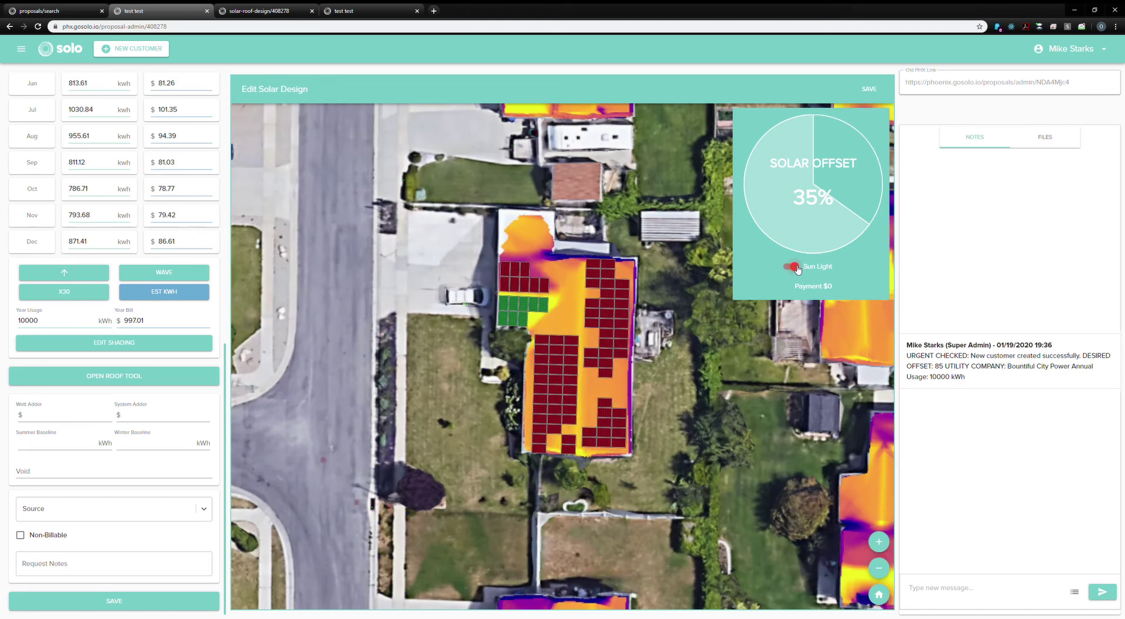
left_click(794, 267)
Activate the nine panels in the upper three rows of the large array on the roof's lower west side
left_click(570, 339)
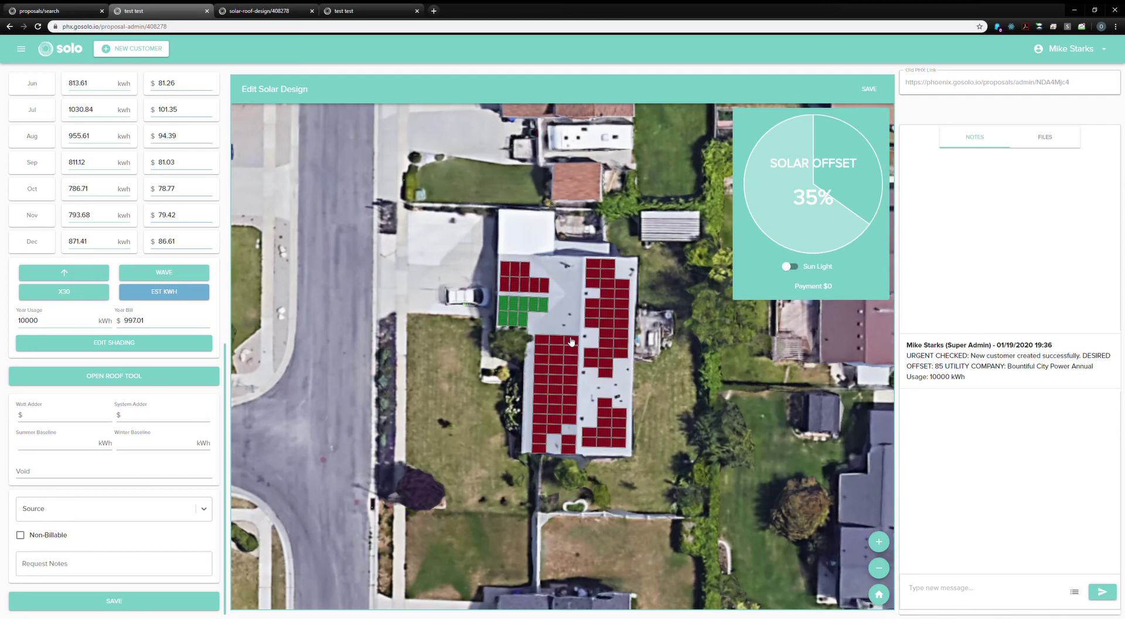
left_click(559, 340)
left_click(549, 340)
left_click(540, 340)
left_click(542, 350)
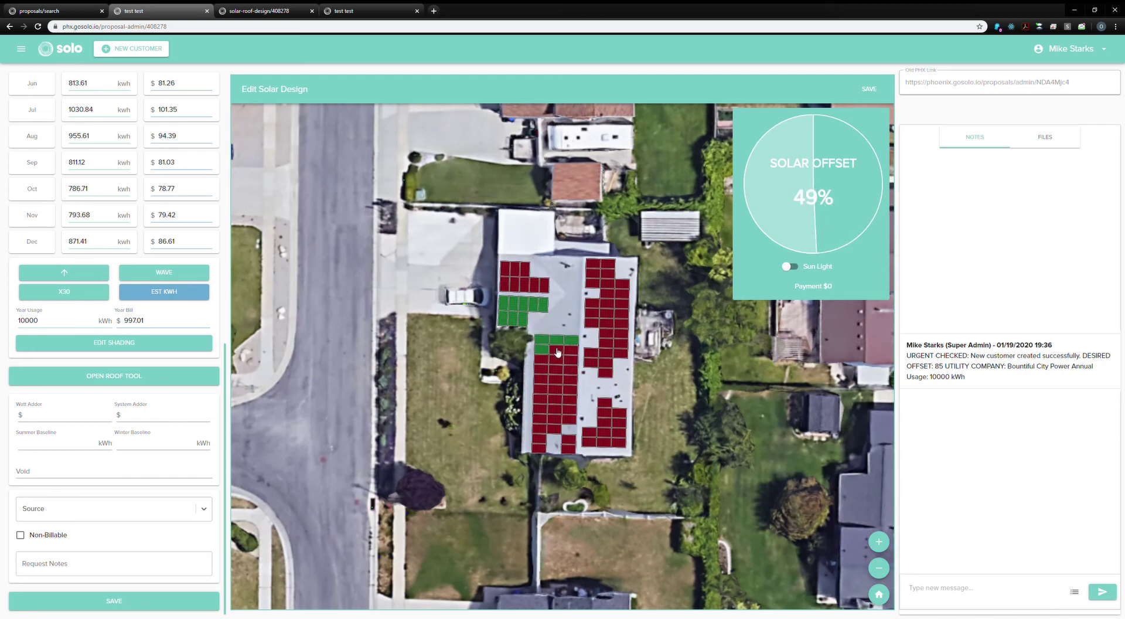
left_click(551, 350)
left_click(559, 350)
left_click(572, 350)
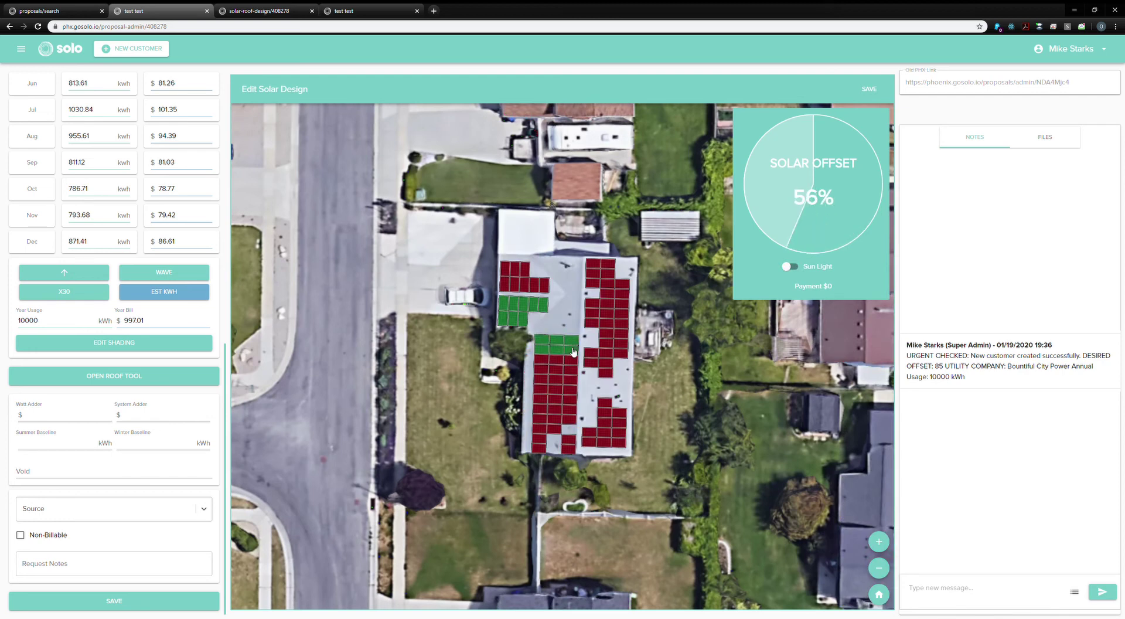
left_click(571, 360)
left_click(560, 360)
left_click(550, 360)
left_click(539, 359)
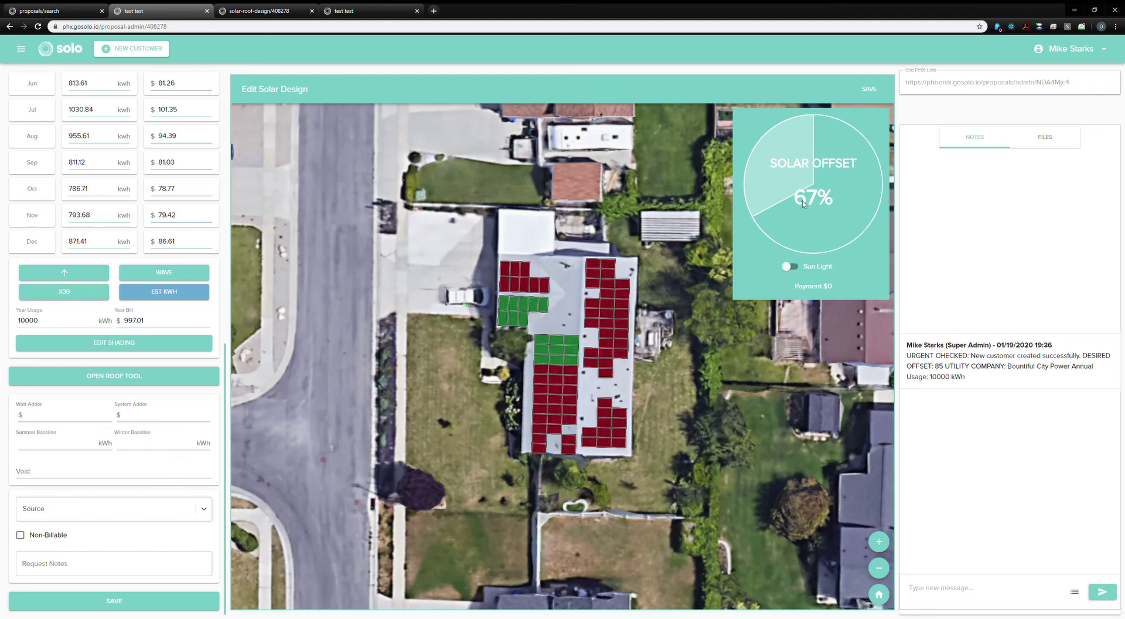
Activate the nine panels in the fourth, fifth and sixth rows of the same lower west array
left_click(569, 369)
left_click(556, 370)
left_click(543, 374)
left_click(541, 382)
left_click(555, 382)
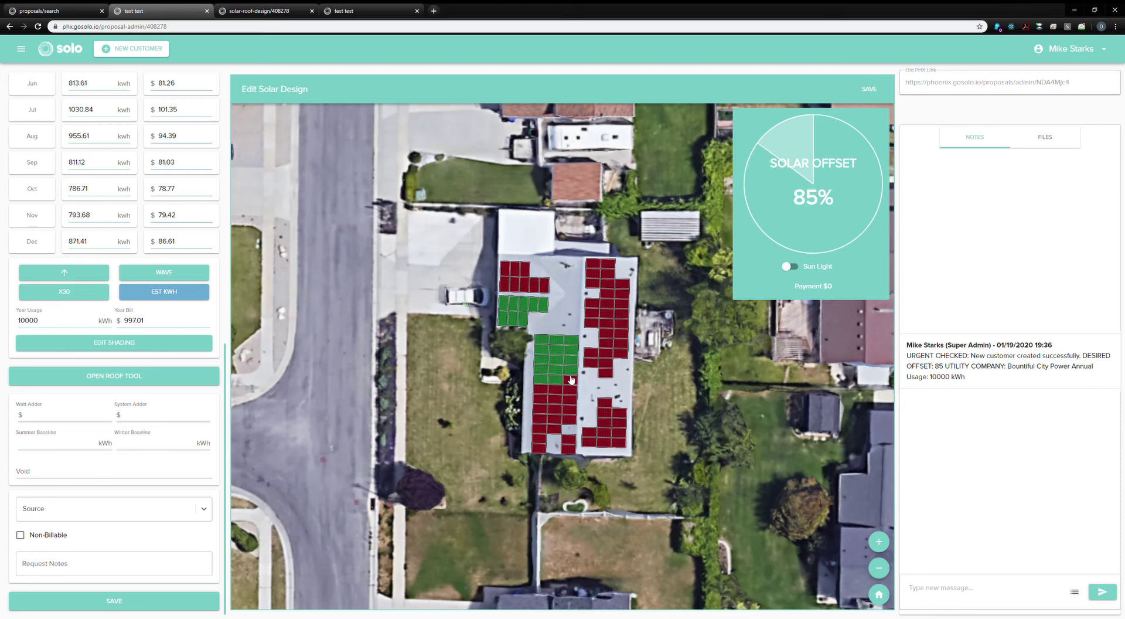
left_click(570, 382)
left_click(571, 390)
left_click(556, 390)
left_click(540, 389)
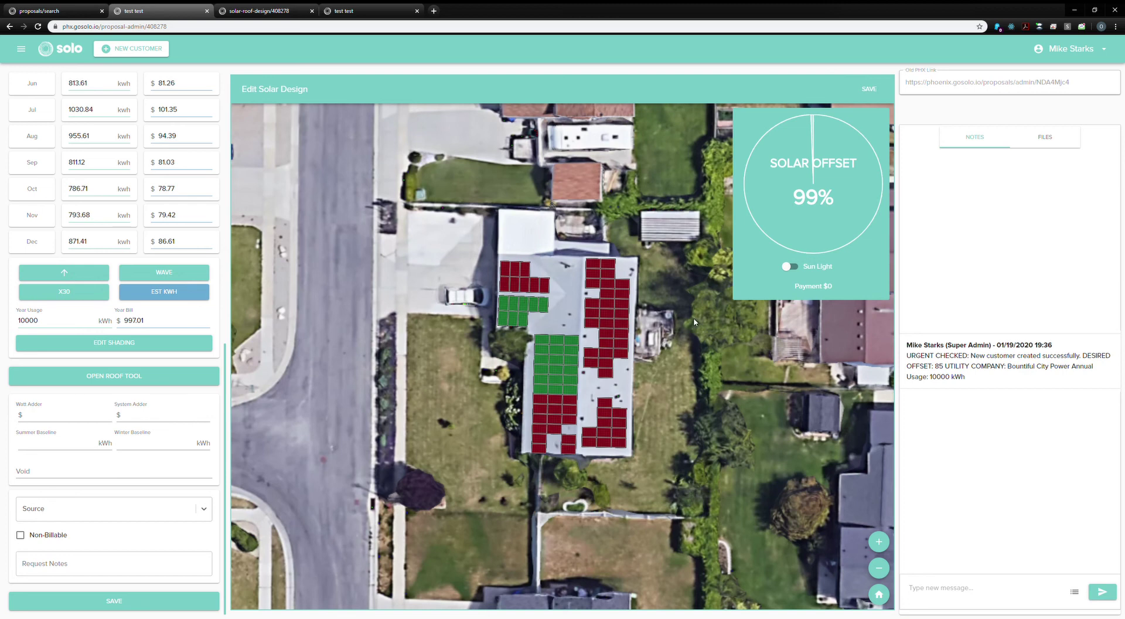
Save the edited panel layout to the proposal with the map at its home view
scroll(694, 321, "up", 1)
scroll(695, 325, "down", 1)
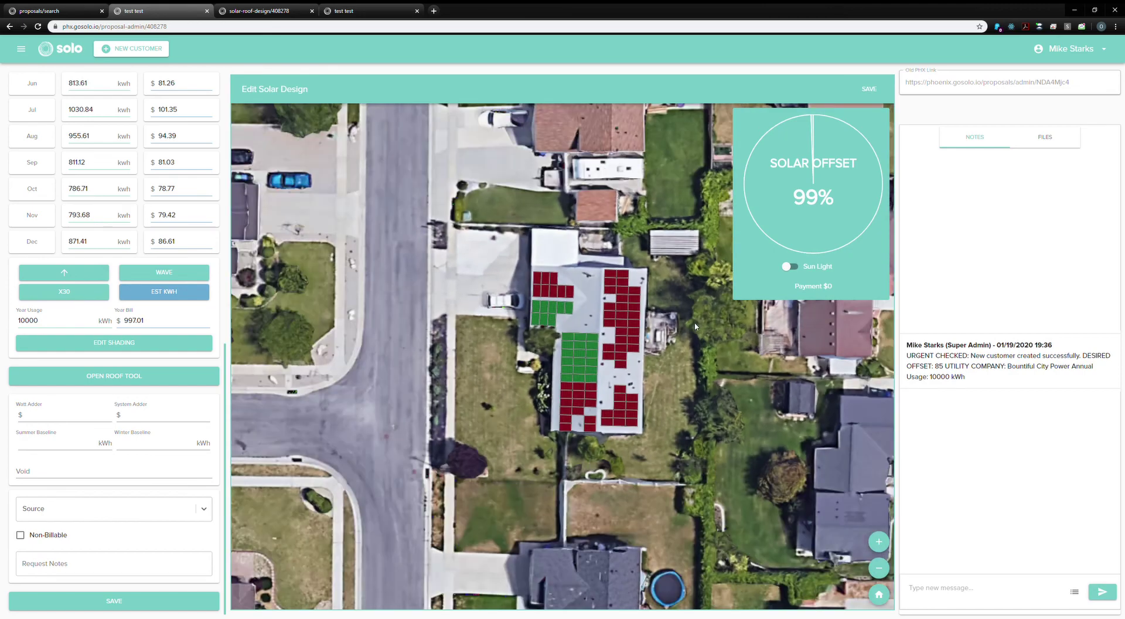
scroll(692, 327, "up", 2)
scroll(688, 328, "down", 1)
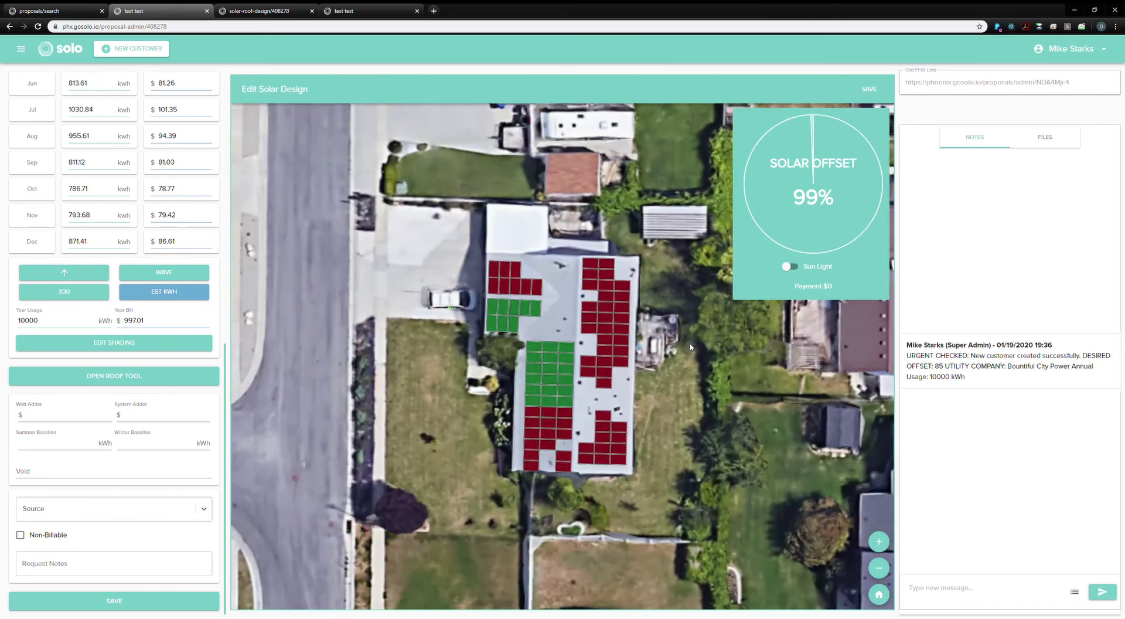
left_click_drag(702, 415, 800, 406)
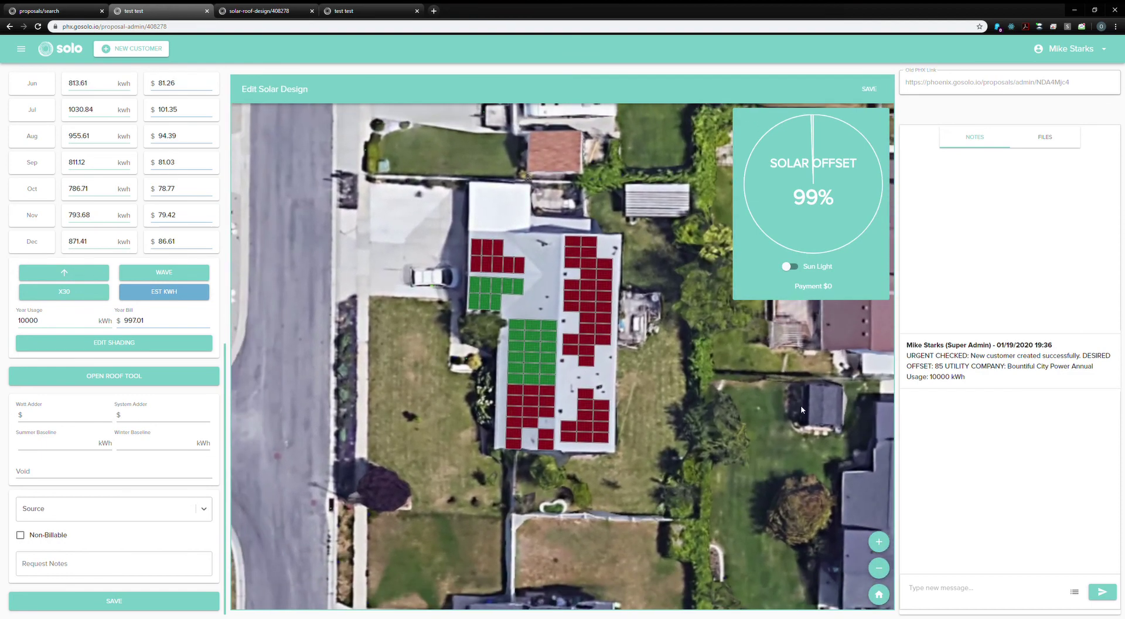
left_click(889, 600)
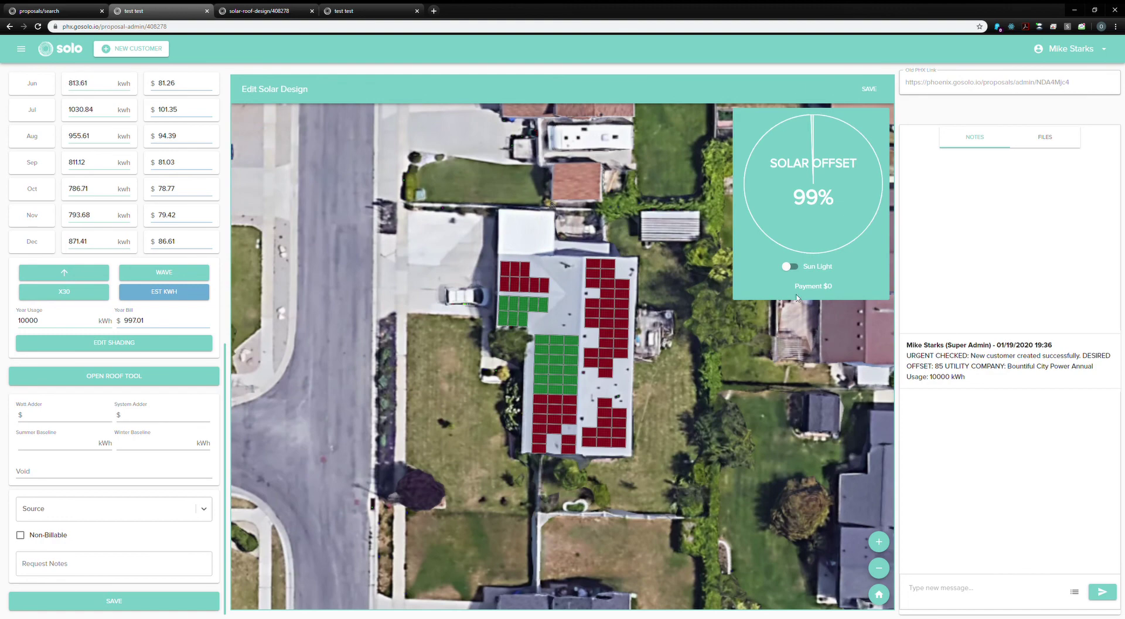
left_click(876, 91)
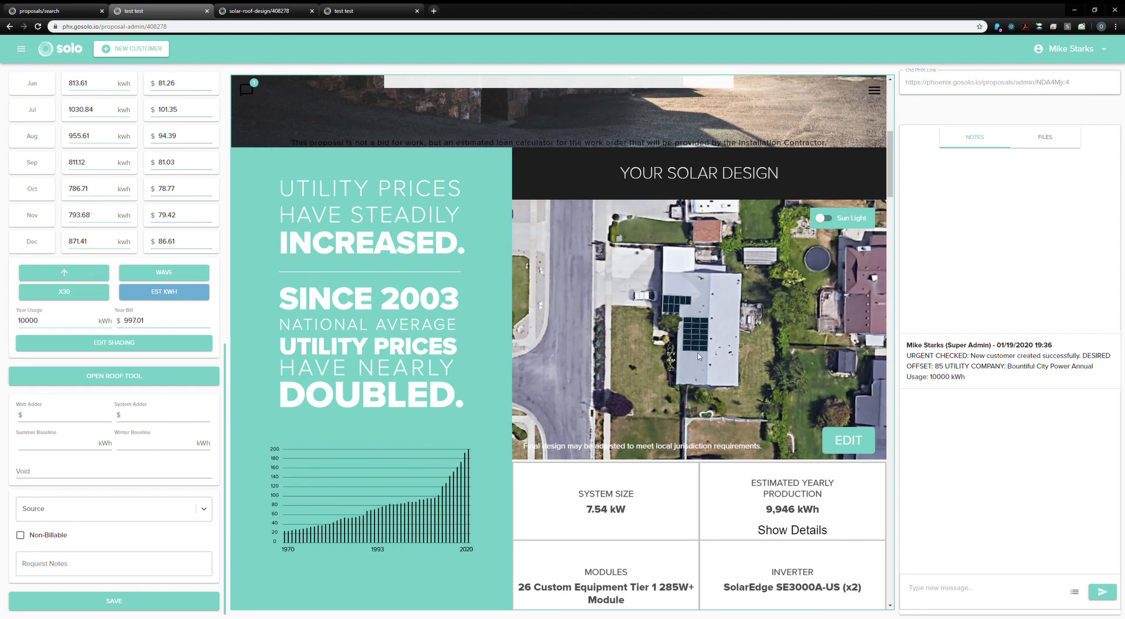
Review the updated proposal's monthly consumption and production chart, solar offset, and utility bill versus solar payment comparison
scroll(735, 320, "down", 8)
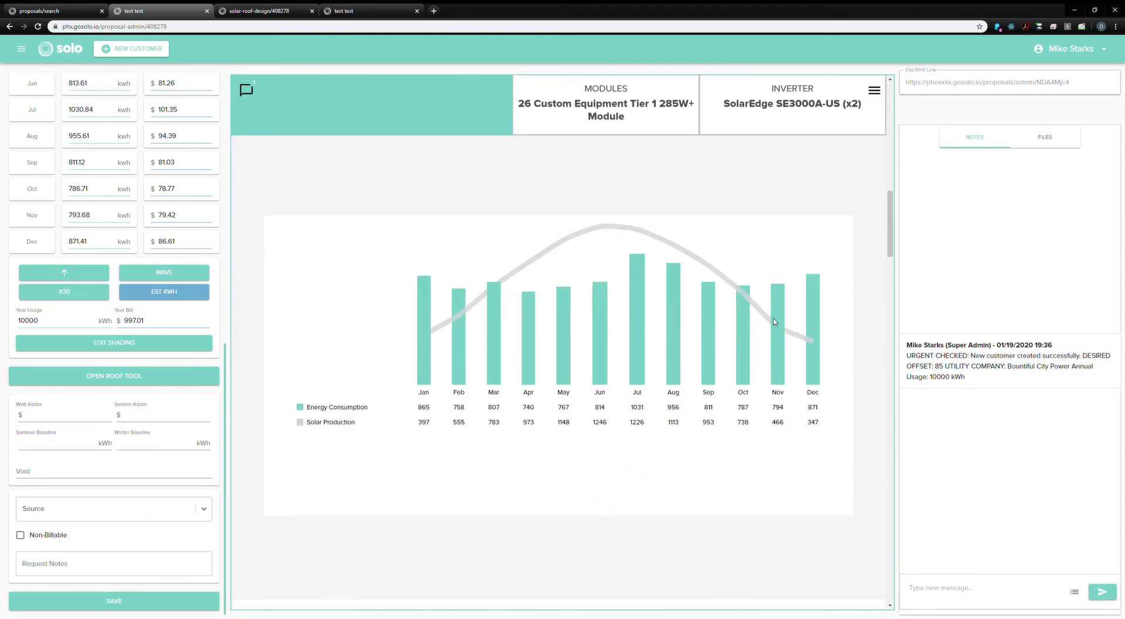
scroll(775, 321, "down", 2)
scroll(798, 302, "up", 3)
scroll(583, 314, "down", 10)
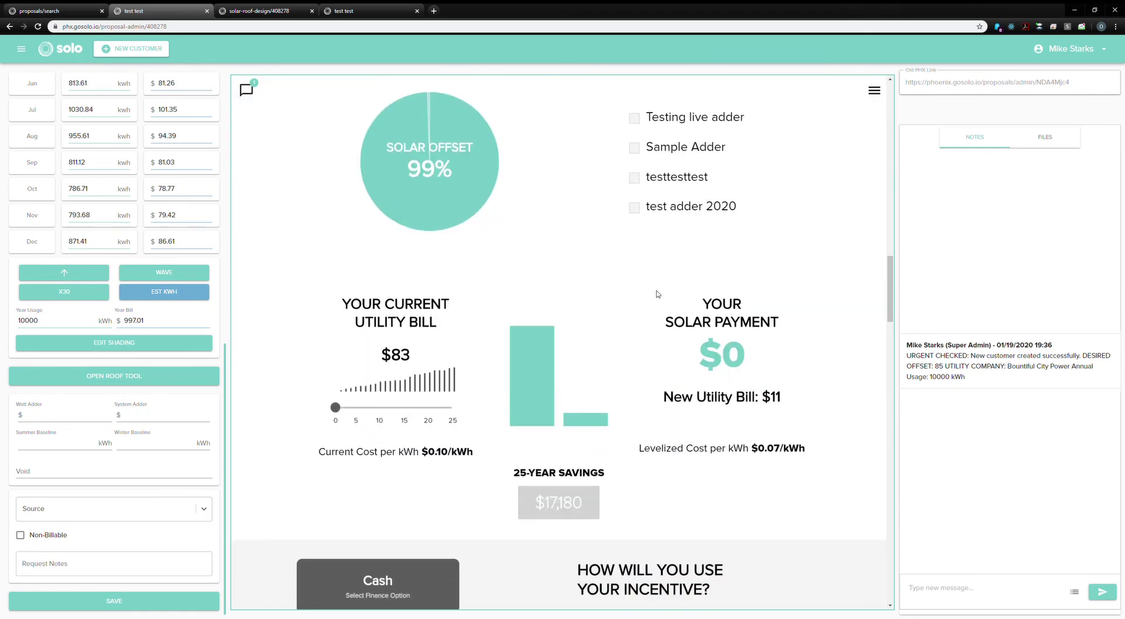
scroll(641, 363, "up", 10)
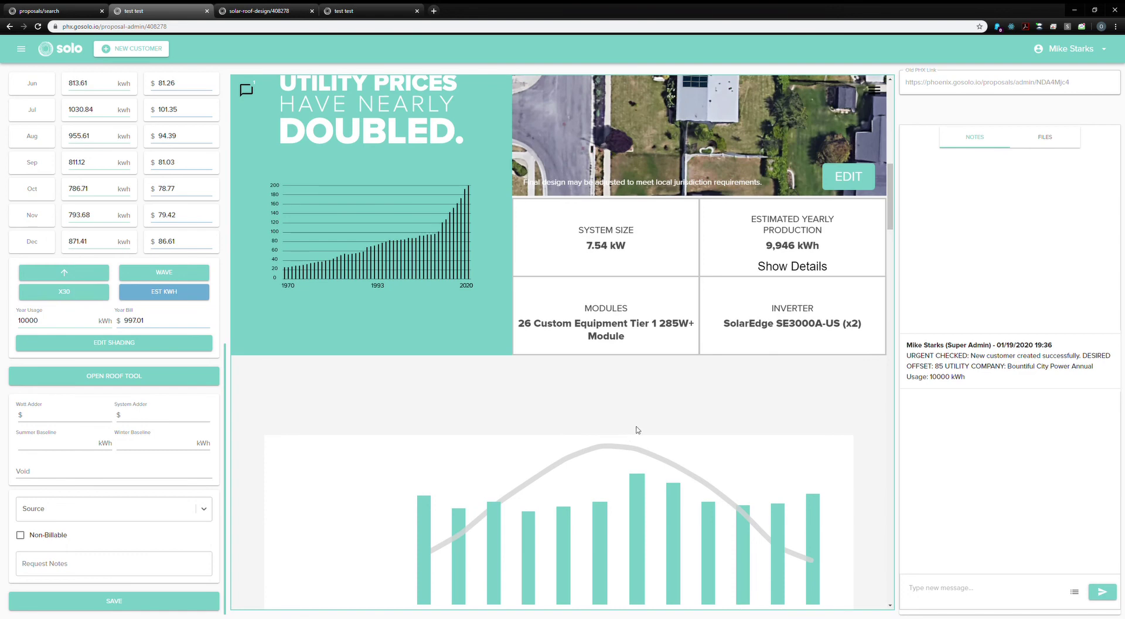
scroll(637, 430, "down", 10)
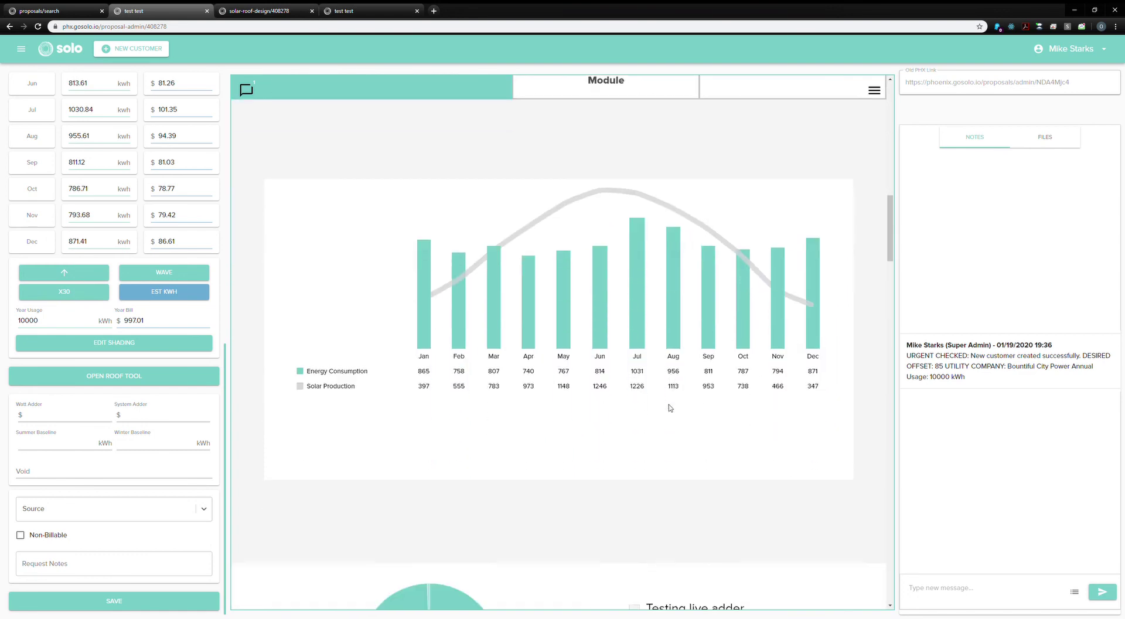
scroll(676, 266, "down", 3)
scroll(610, 395, "up", 1)
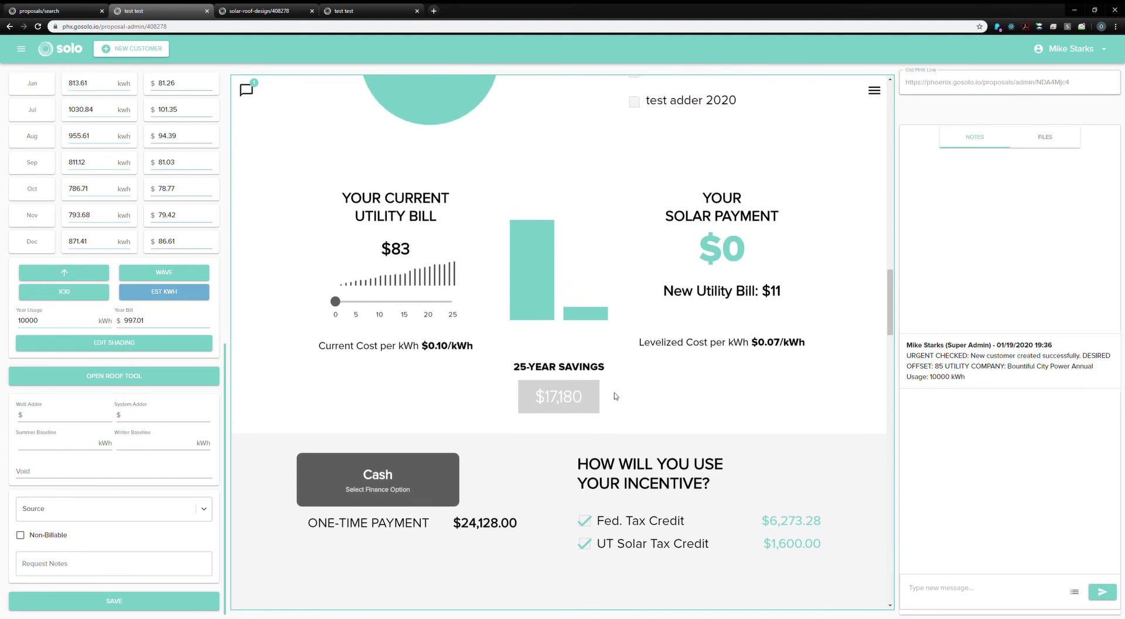
scroll(625, 402, "up", 1)
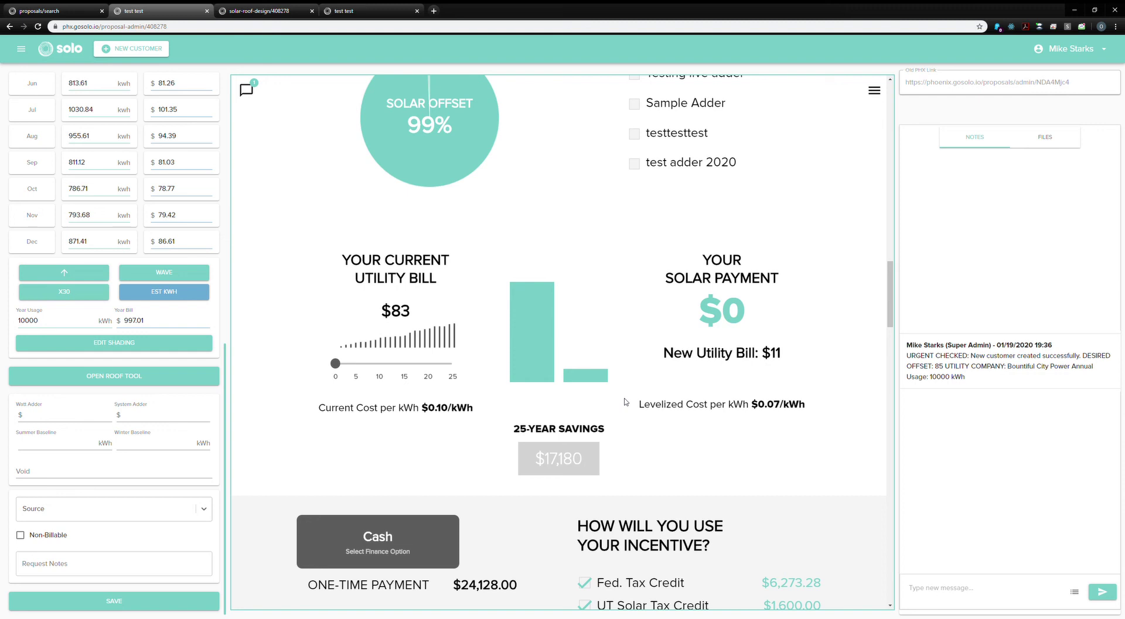
scroll(625, 402, "up", 1)
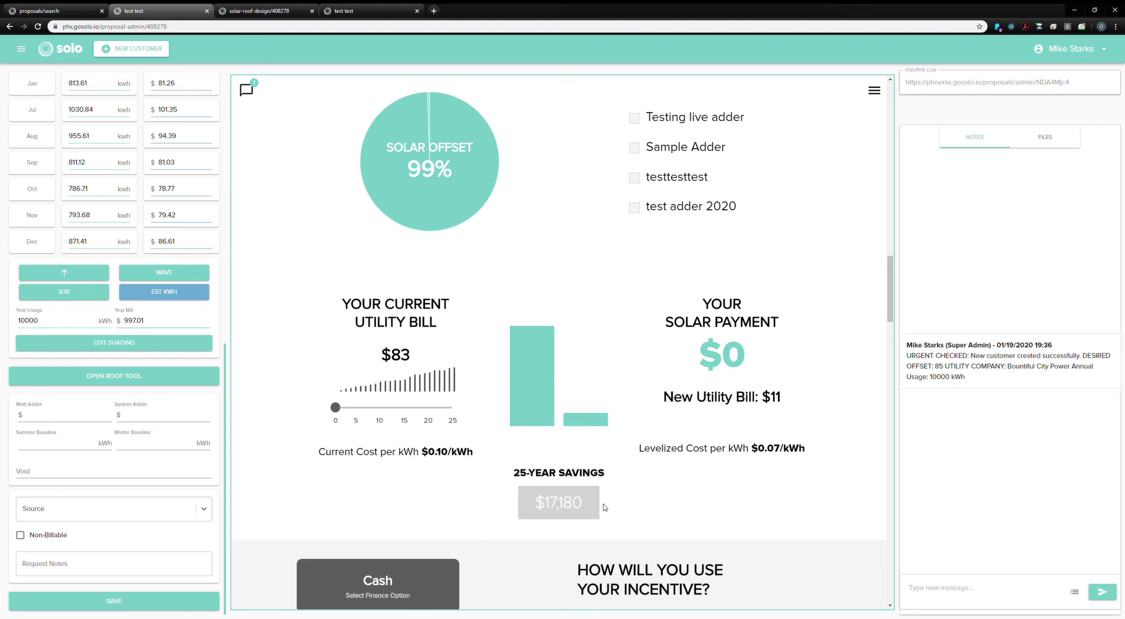
Examine the proposal's cash financing option, tax incentives, net system cost and savings section
scroll(706, 415, "down", 3)
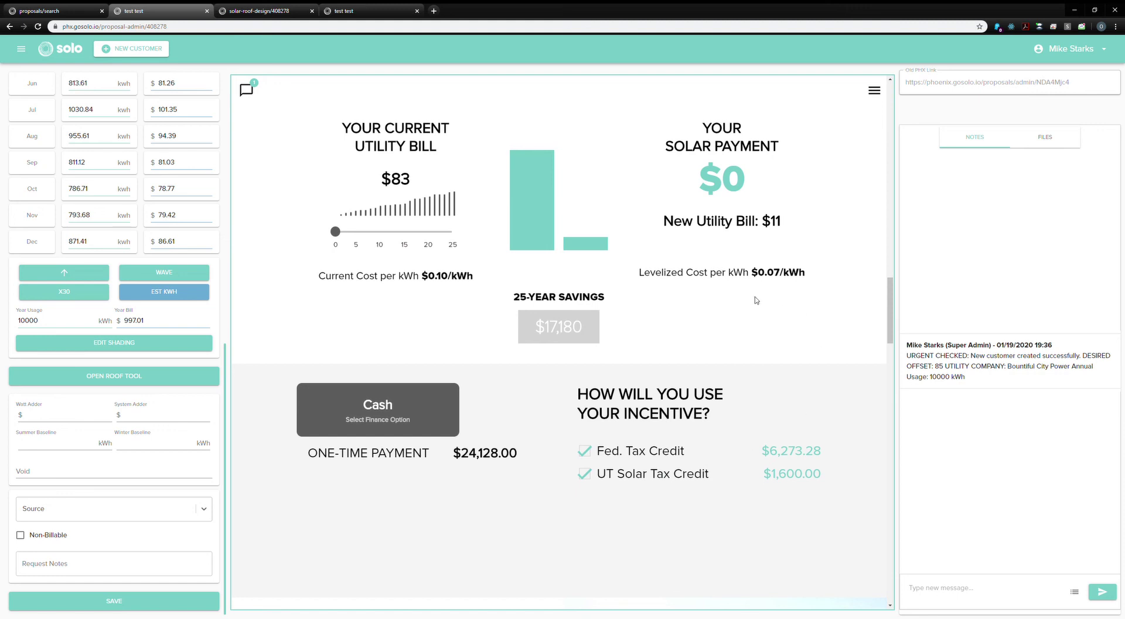
scroll(771, 253, "down", 3)
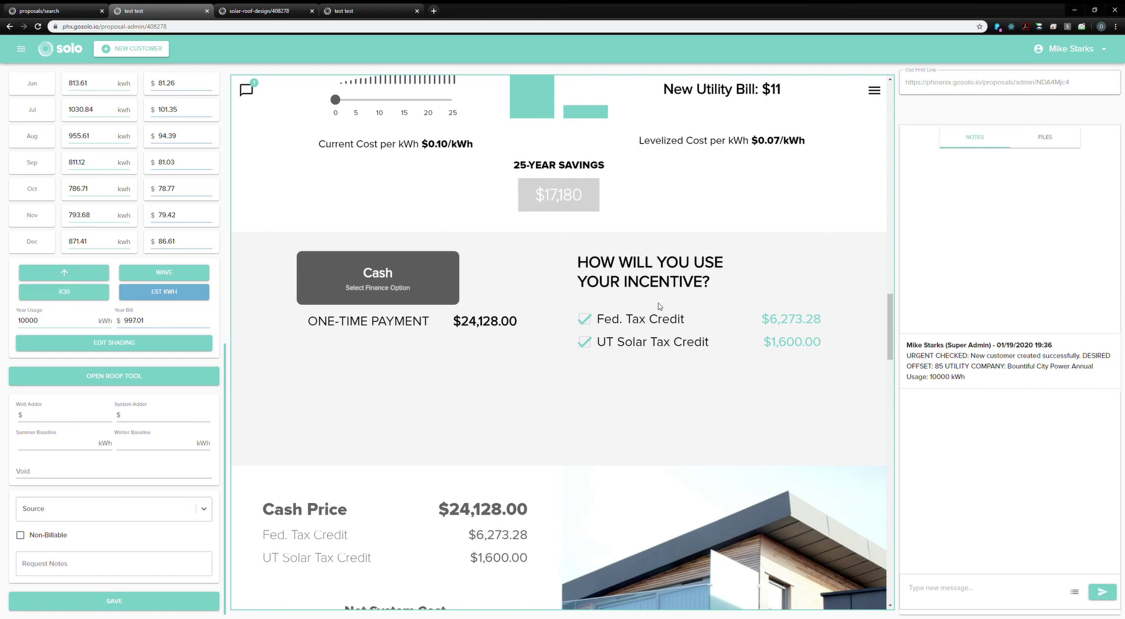
scroll(693, 304, "down", 5)
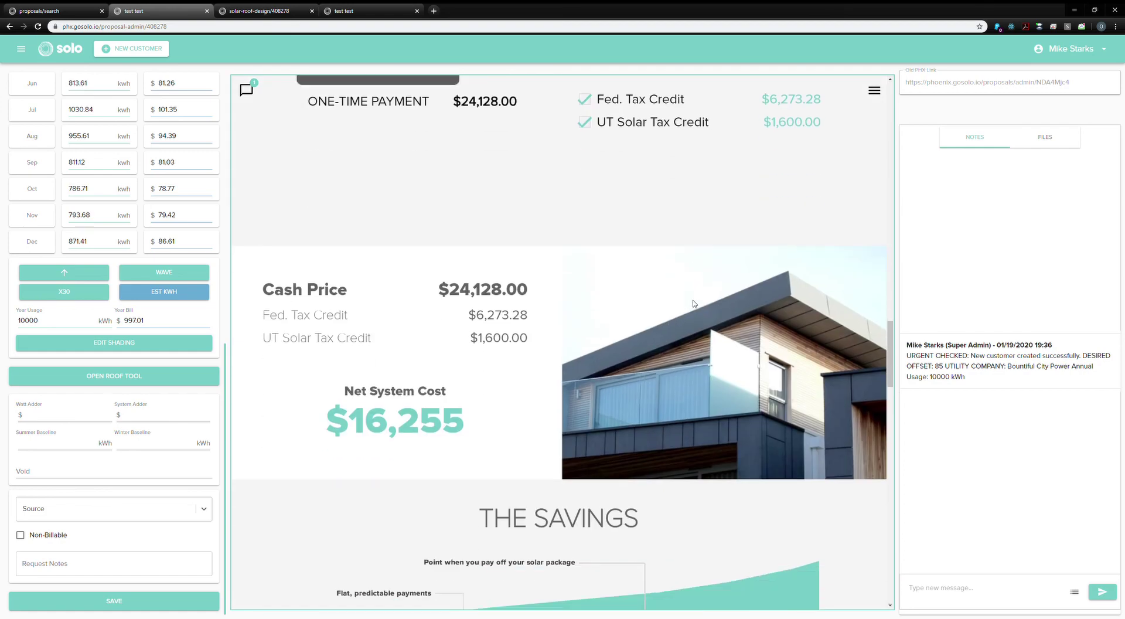
scroll(694, 304, "down", 10)
scroll(694, 303, "up", 5)
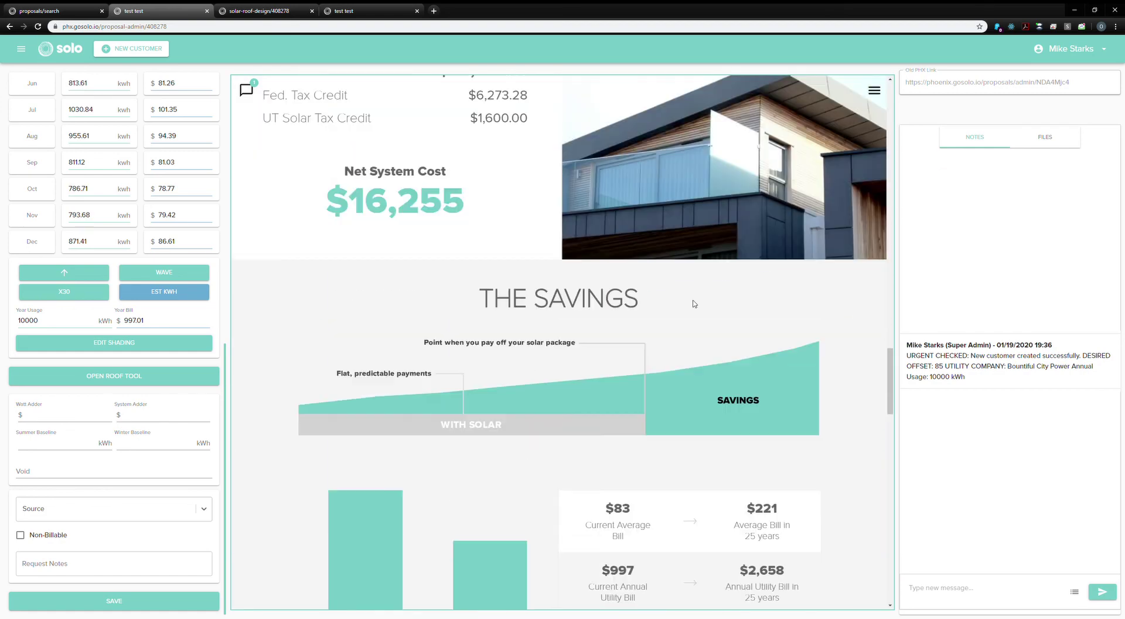
Return to the proposal's solar design, reopen it for editing and save it again
scroll(694, 303, "up", 20)
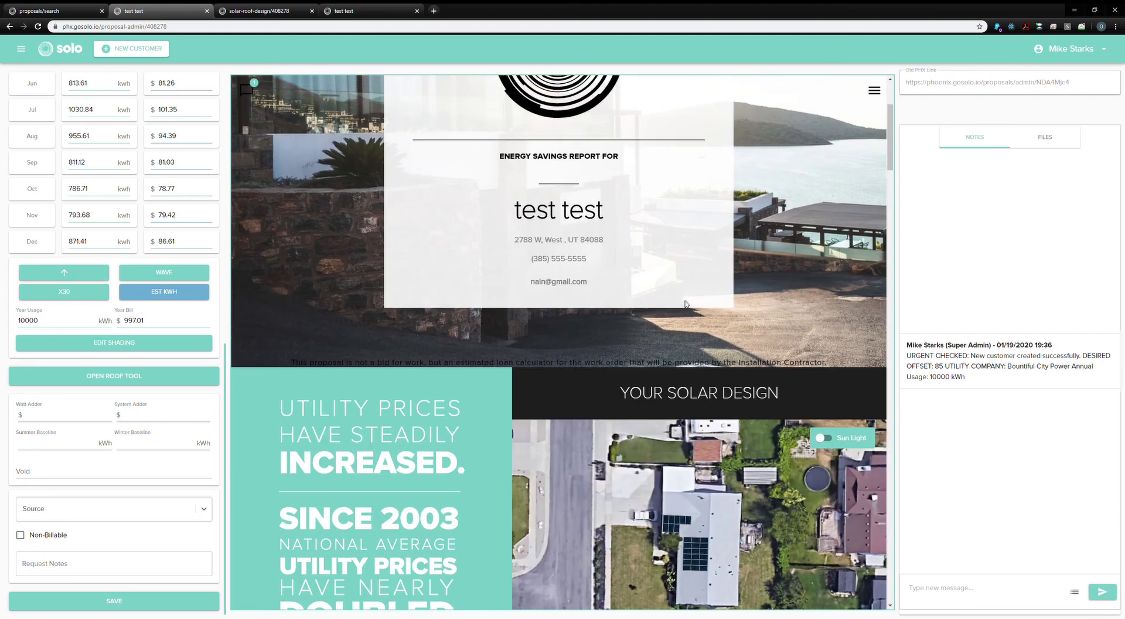
scroll(665, 304, "down", 5)
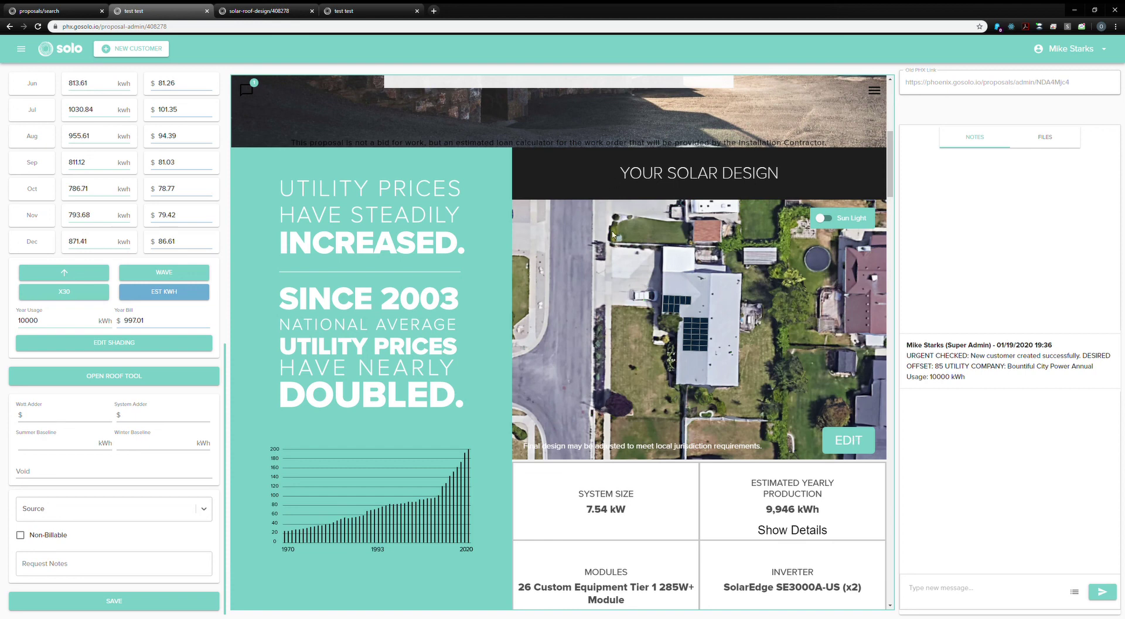
left_click(865, 441)
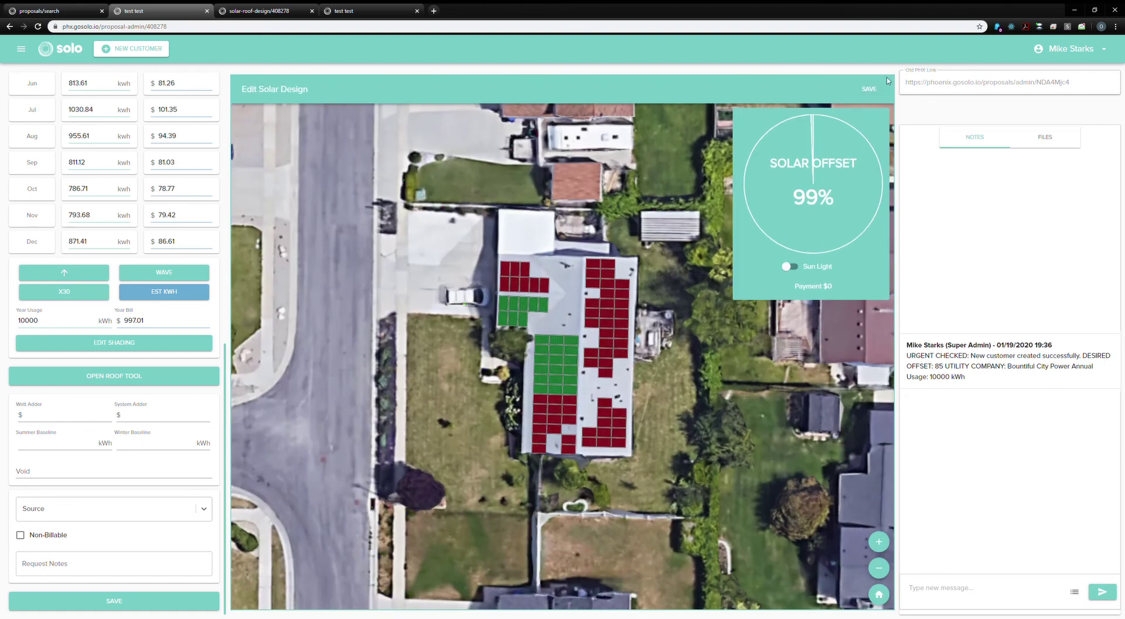
left_click(870, 89)
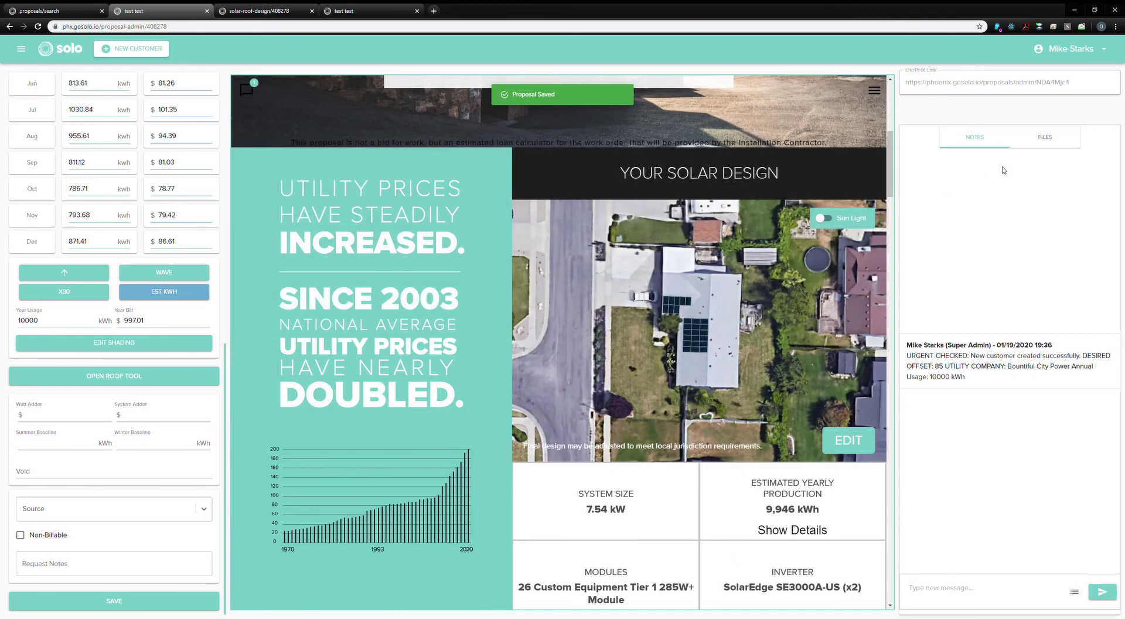